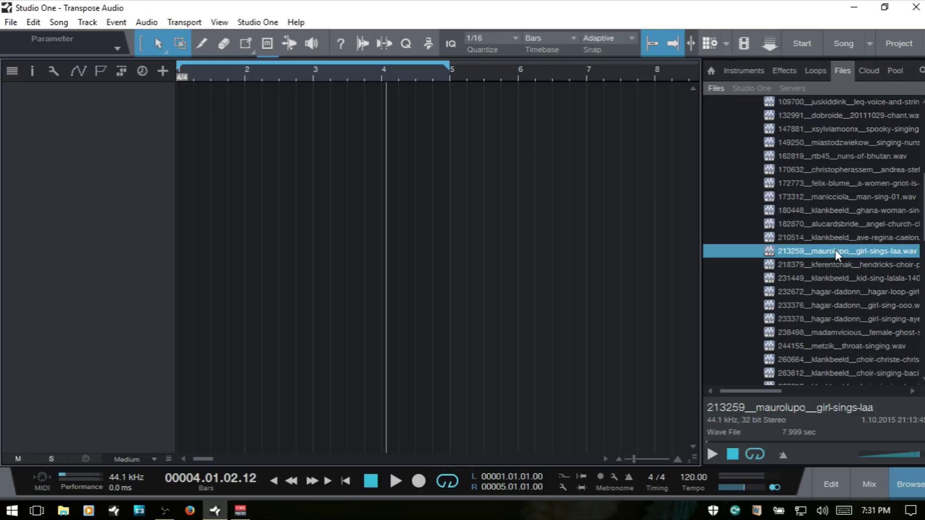
Drop the girl-sings-laa .wav onto a new track at bar 1 and show the Inspector with F4.
left_click_drag(834, 250, 192, 109)
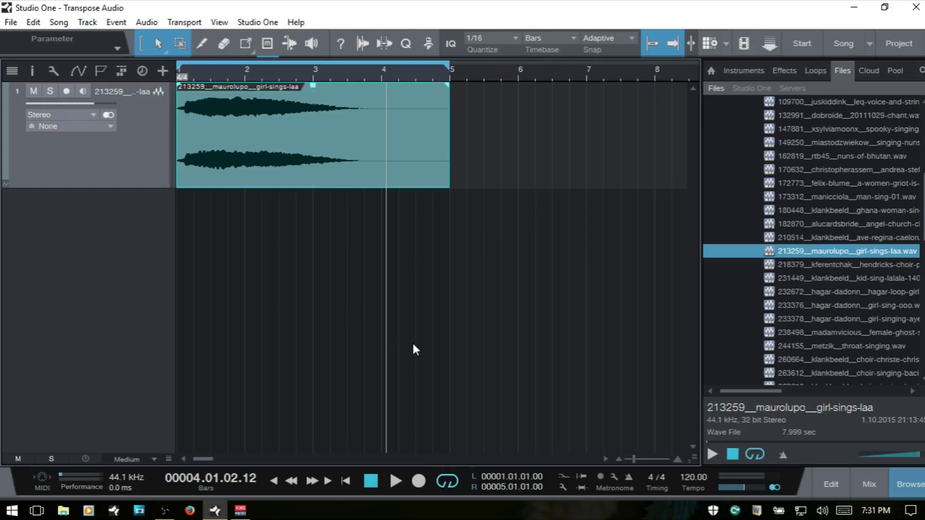
key("F4")
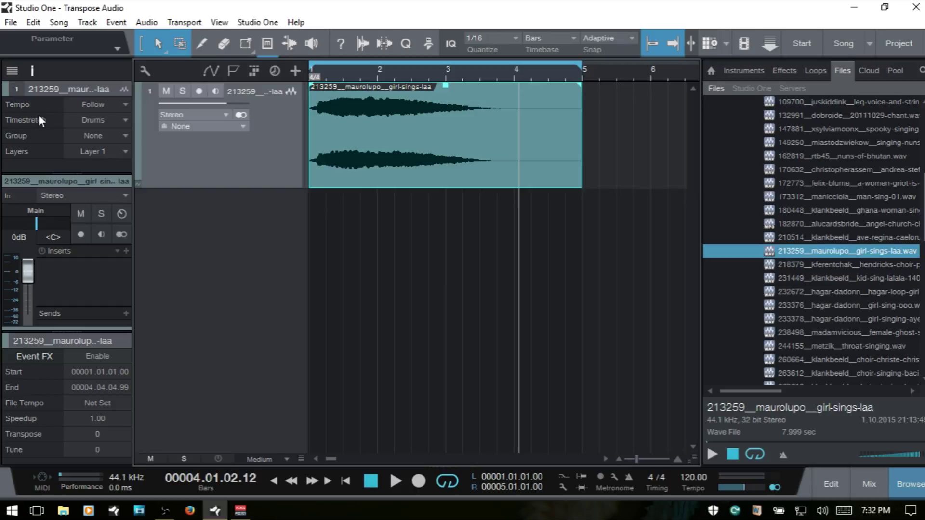
Set the track's Timestretch mode to Solo and return to the song start.
left_click(126, 120)
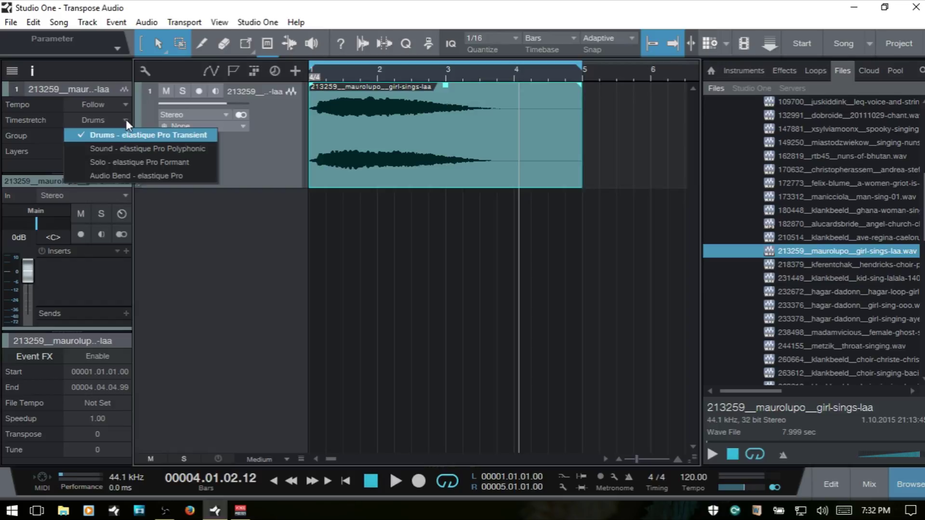
left_click(151, 164)
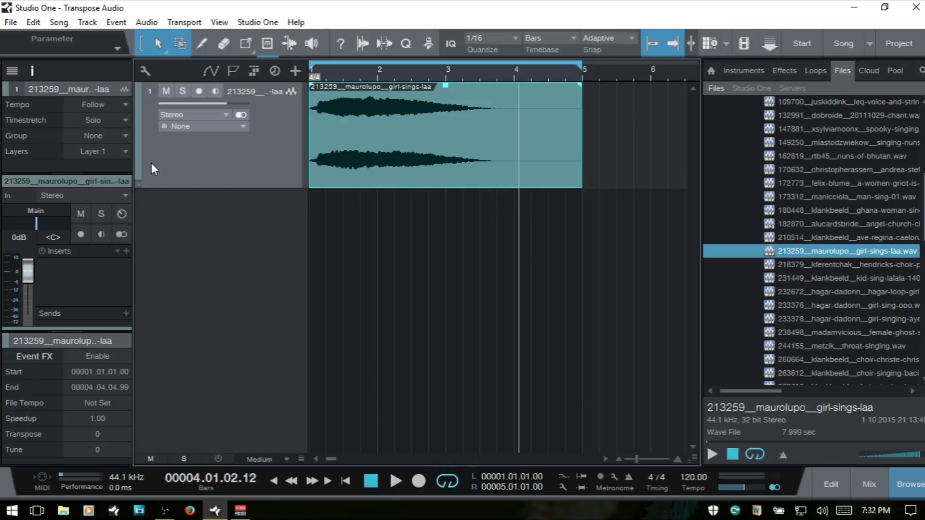
key("comma")
Set the event's Transpose to 2 and play the sample transposed up.
left_click(98, 418)
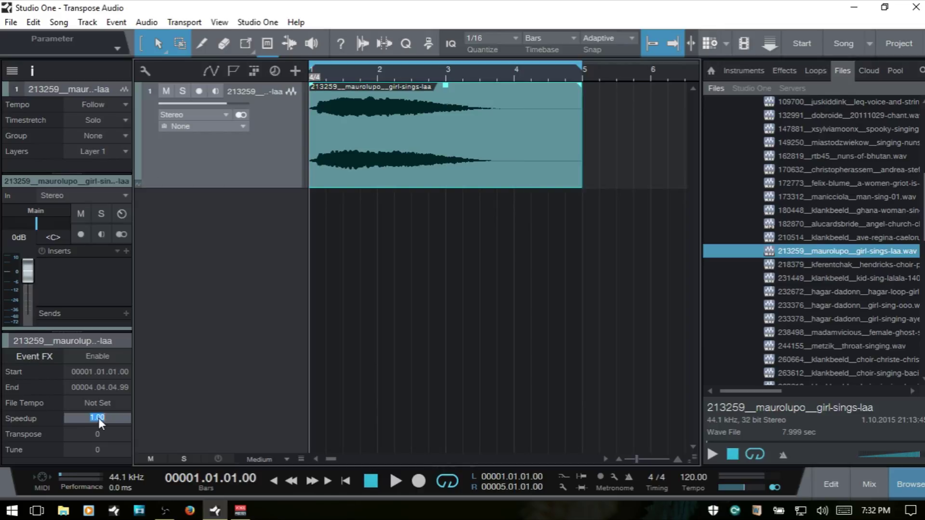
left_click(95, 436)
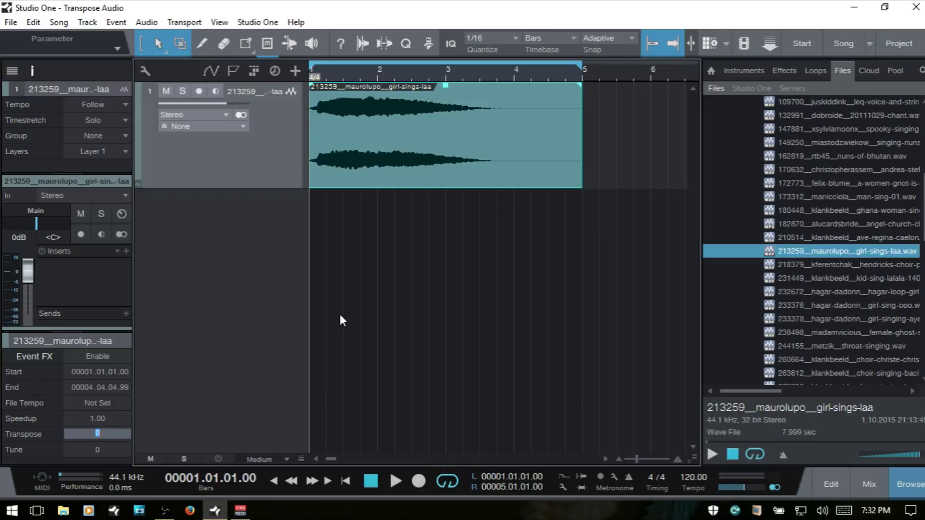
type("2")
key("Return")
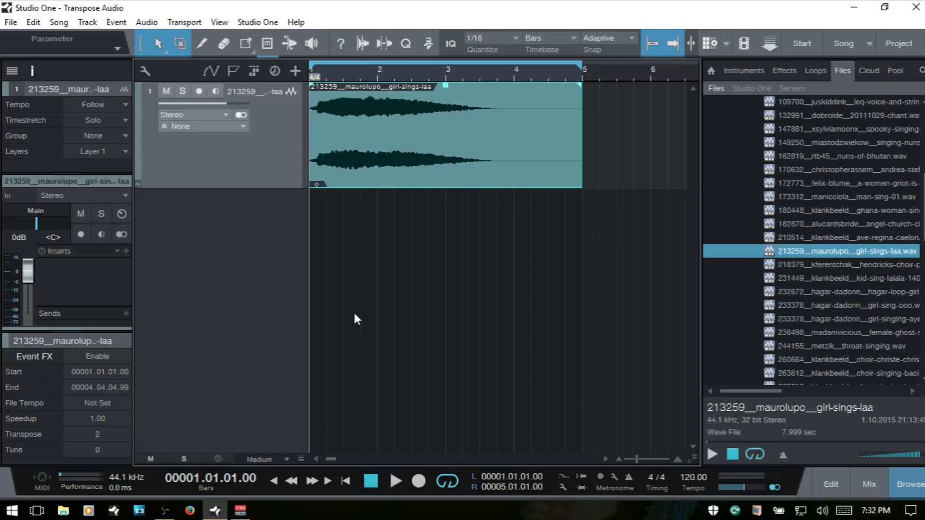
key("space")
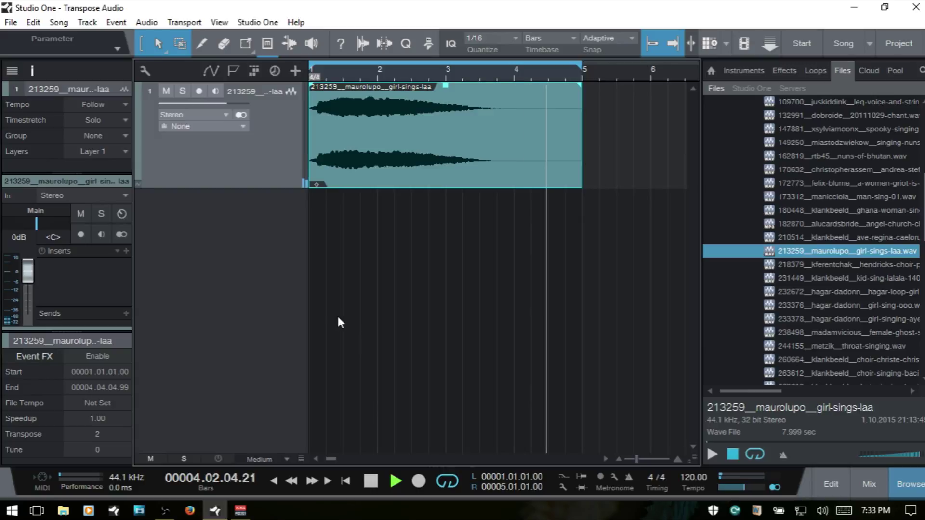
key("space")
key("Home")
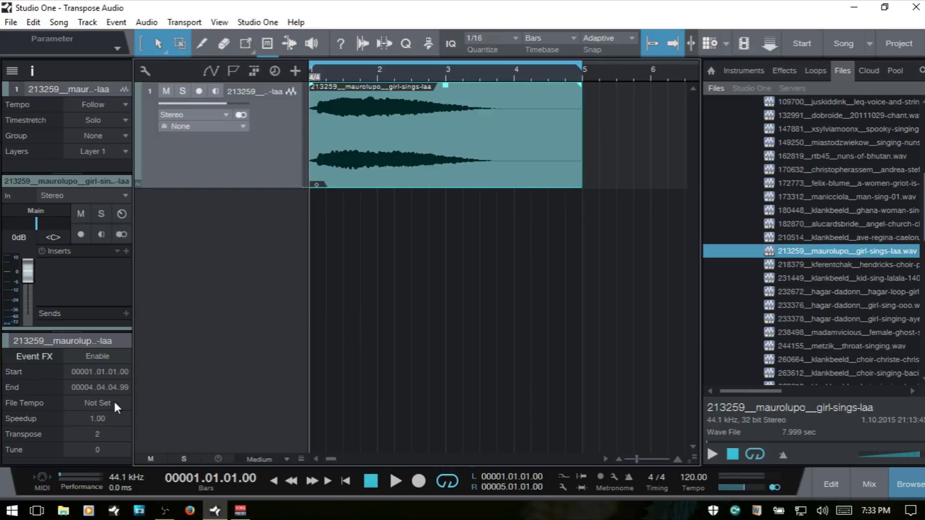
Change Transpose to -2 and play the sample transposed down.
double_click(95, 435)
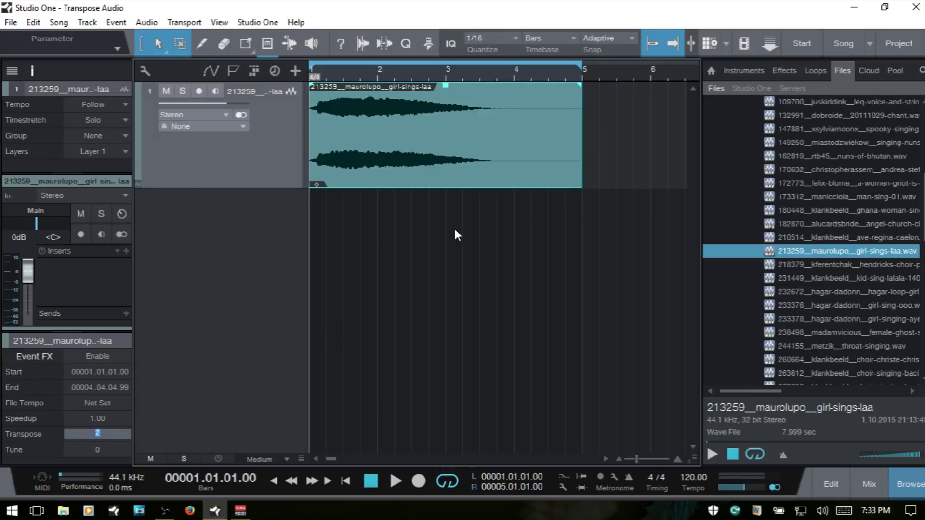
type("-2")
key("Return")
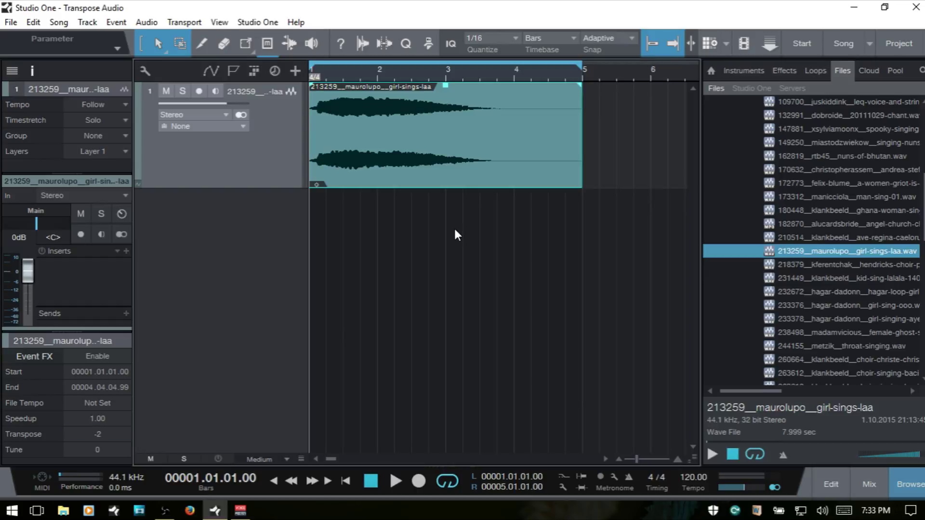
key("space")
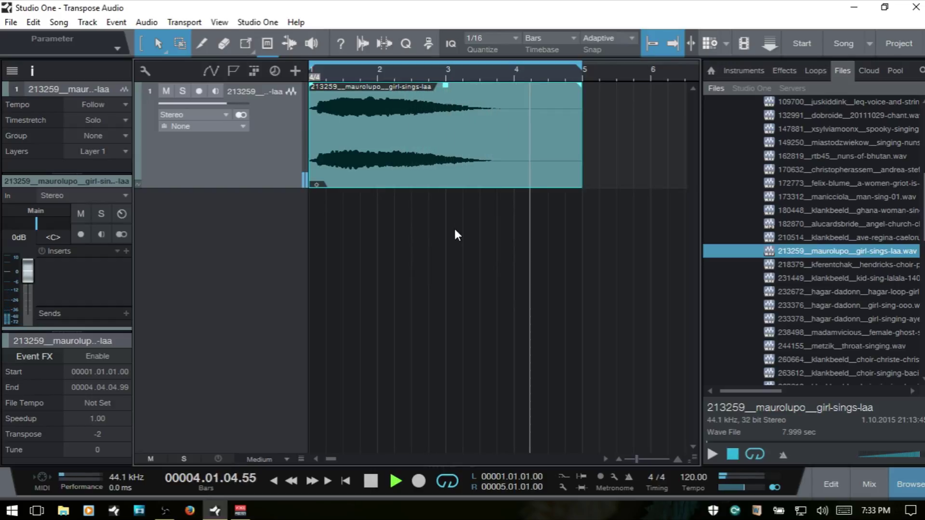
key("space")
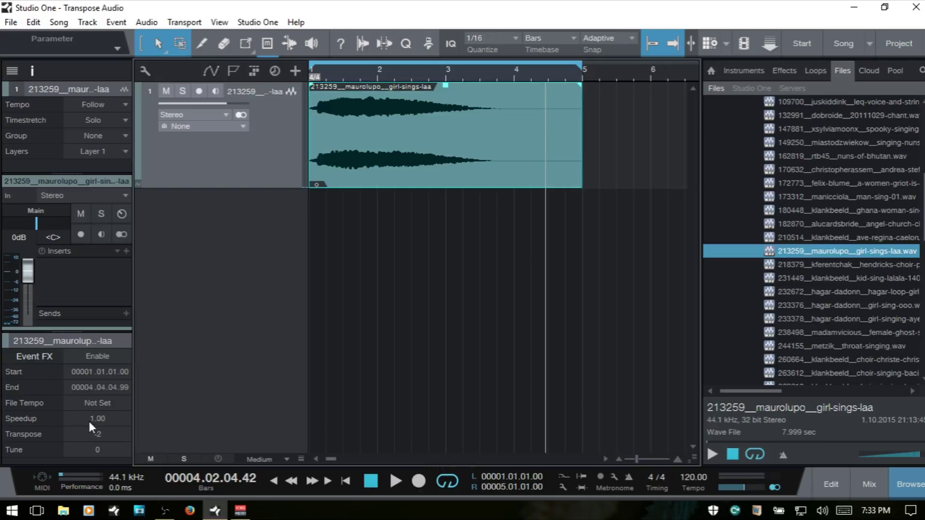
Reset the event's Transpose back to 0.
left_click(99, 435)
type("0")
key("Return")
Add a second audio track and paste a copy of the girl-sings-laa event onto it.
double_click(272, 288)
key("Return")
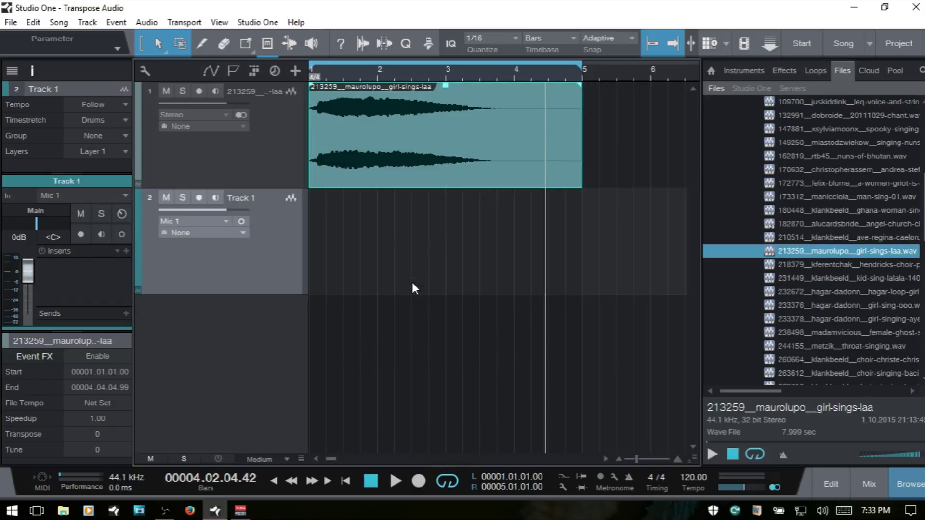
left_click(407, 180)
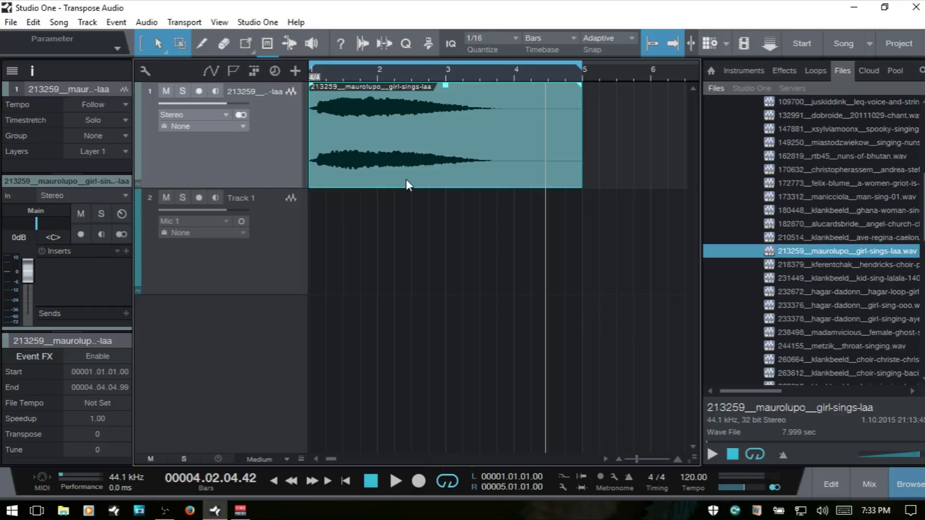
key("comma")
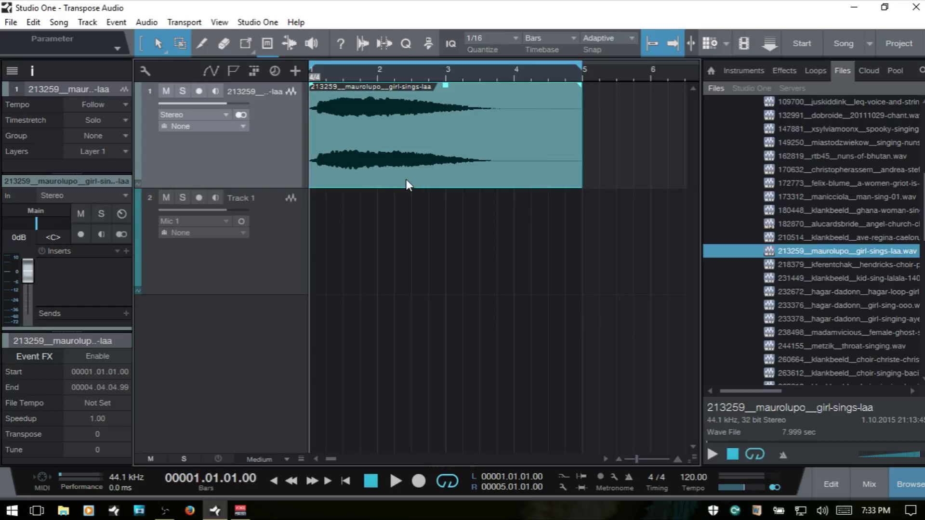
left_click(253, 277)
key("ctrl+v")
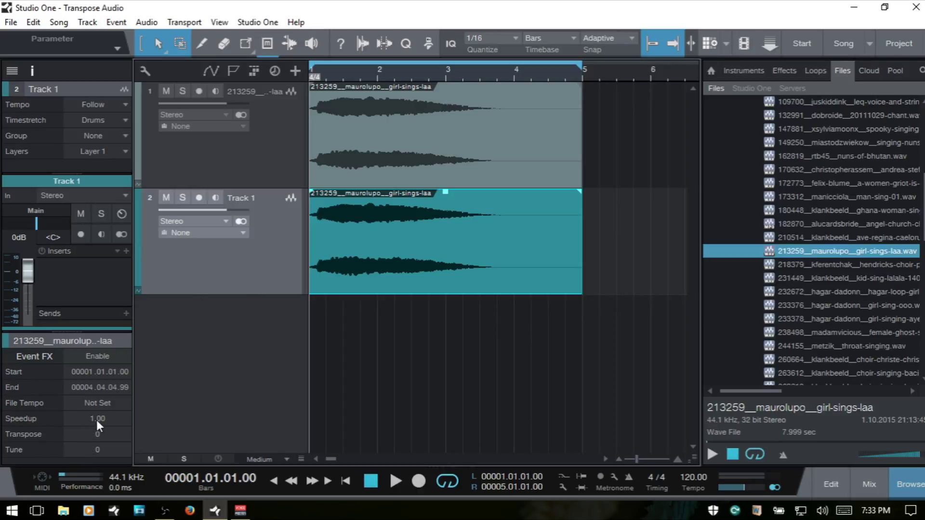
Set the copy's Transpose to -4 and play both tracks from the start.
left_click(102, 434)
type("-")
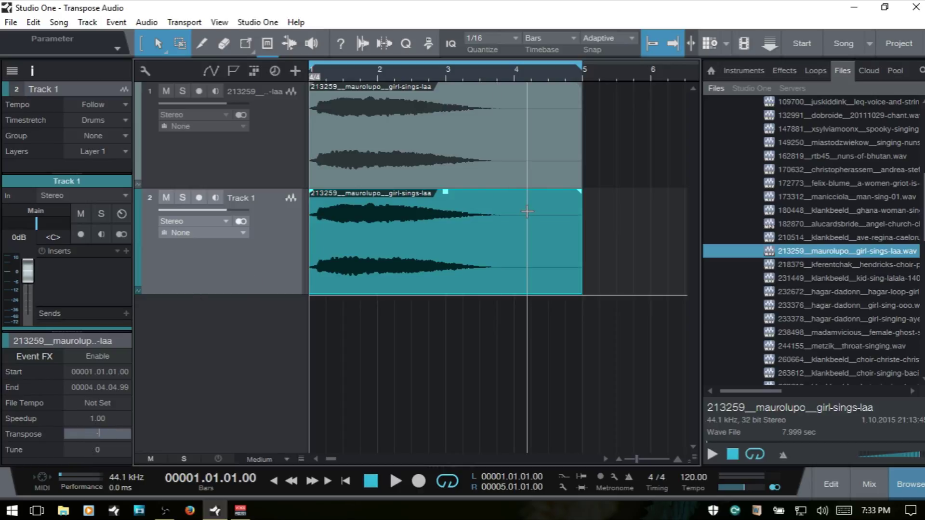
type("4")
key("Return")
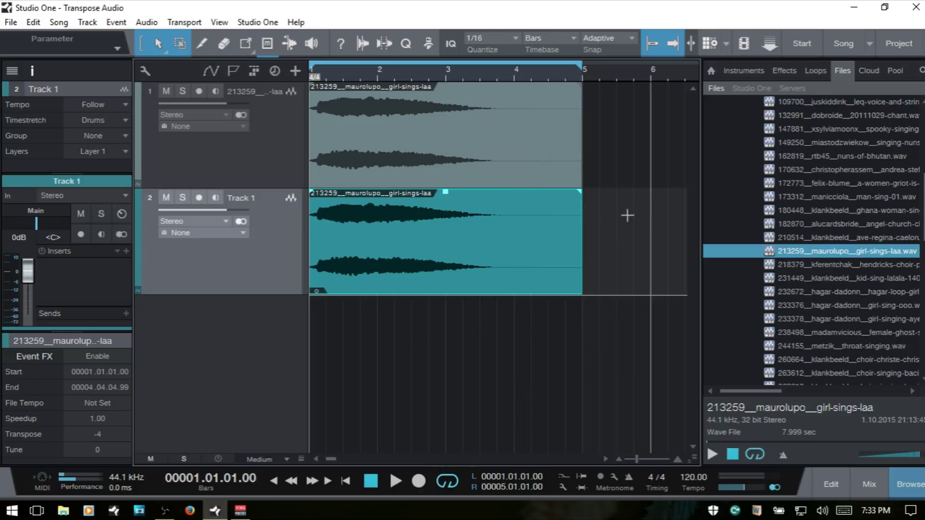
key("space")
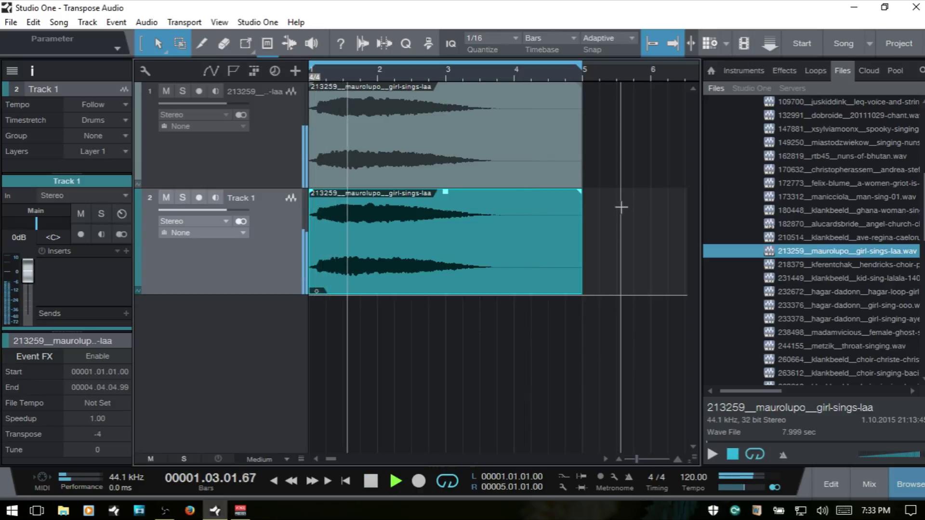
key("space")
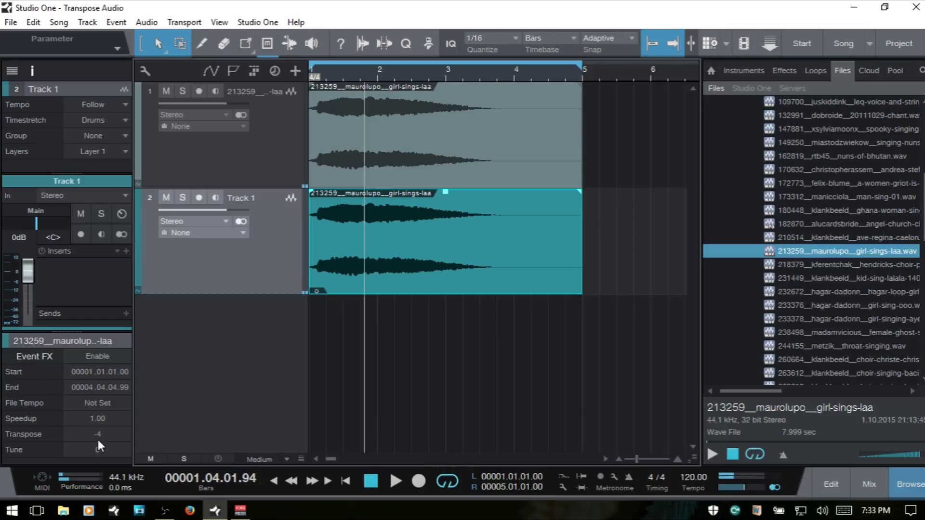
Adjust the copy to -3 semitones and play it against the original from the start.
scroll(97, 441, "up", 1)
key("Home")
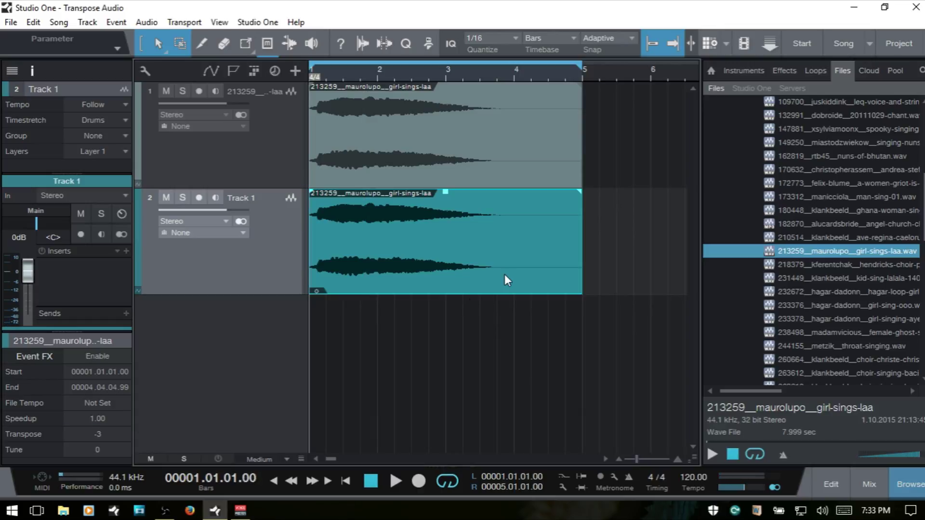
key("space")
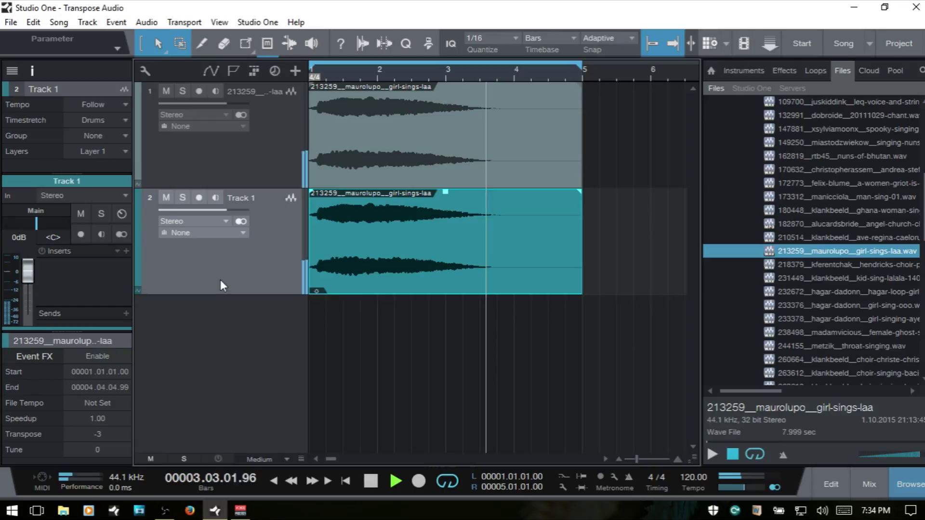
key("space")
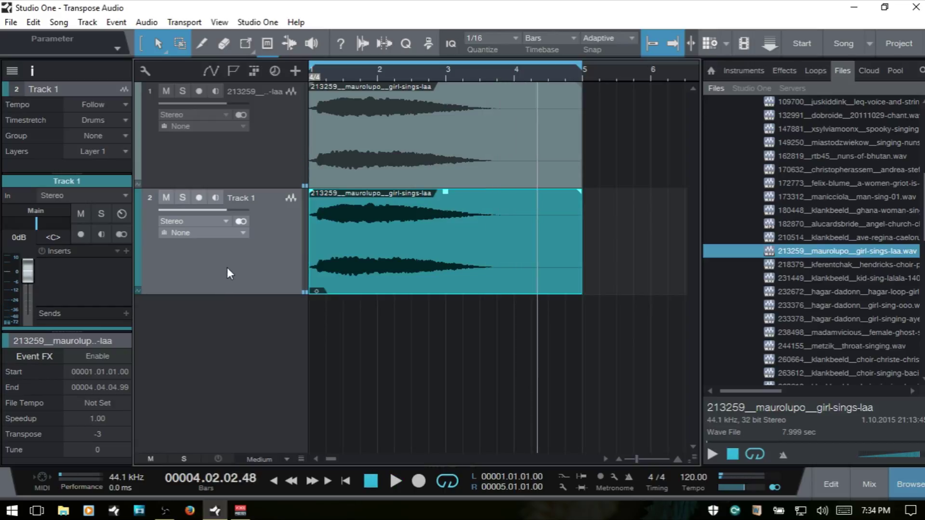
Add a third track and paste another copy of the event onto it.
key("t")
key("Return")
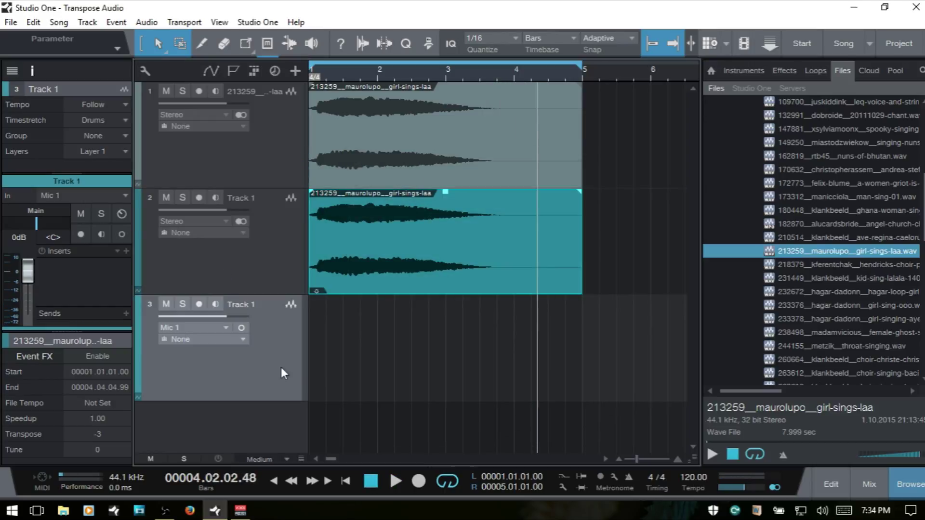
key("Home")
key("ctrl+v")
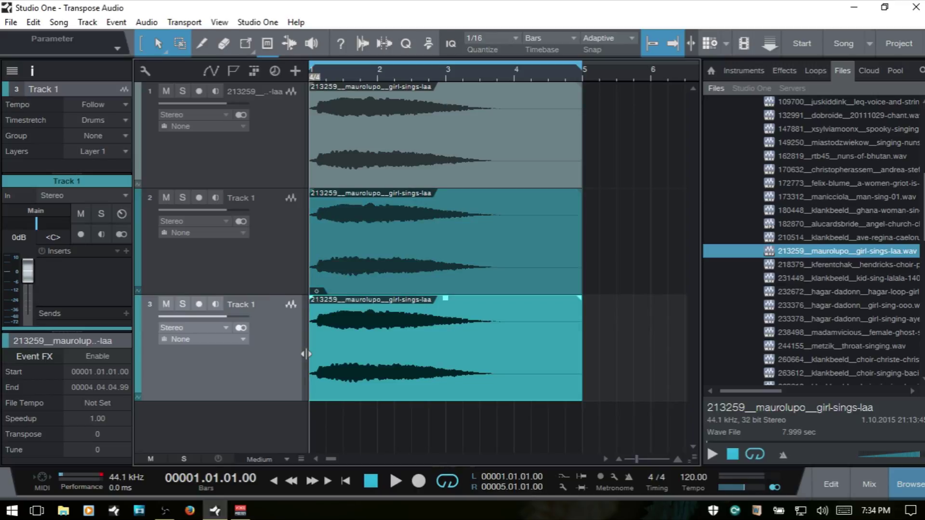
Set the third event's Transpose to 3 and play it.
double_click(96, 438)
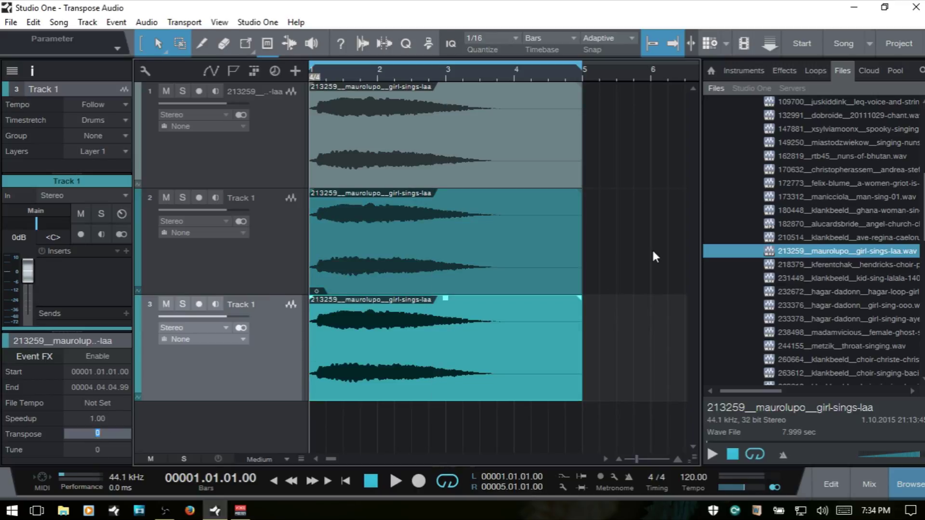
type("3")
key("Return")
key("space")
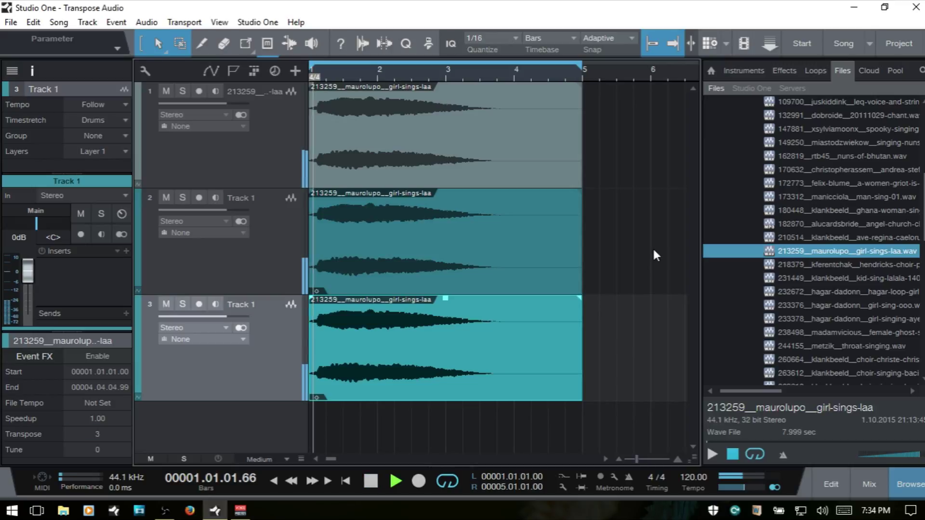
Change the third event's Transpose to 4 and play the arrangement from the start.
double_click(94, 432)
type("4")
key("Return")
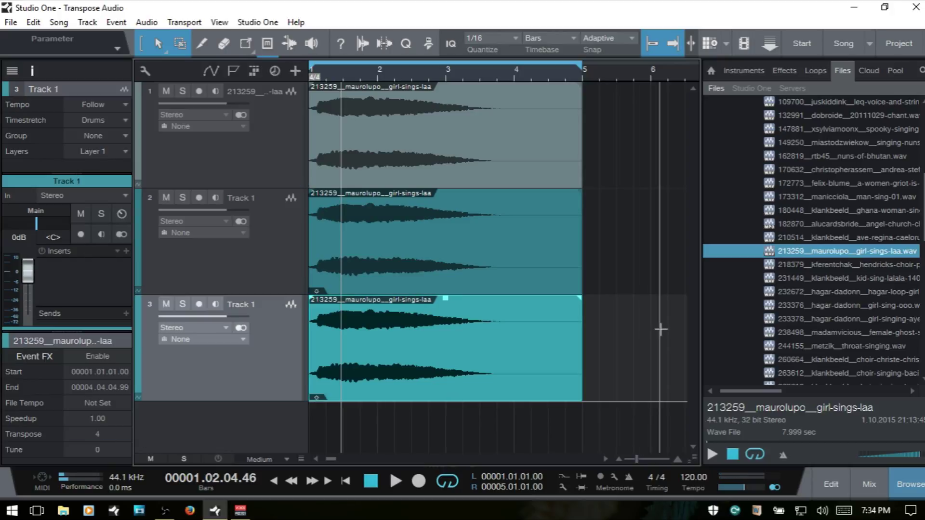
key("Home")
key("space")
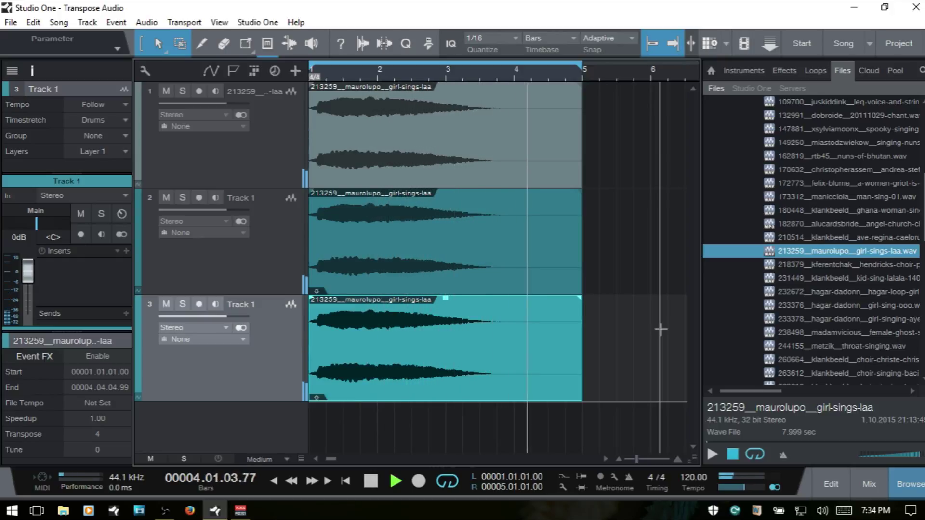
key("space")
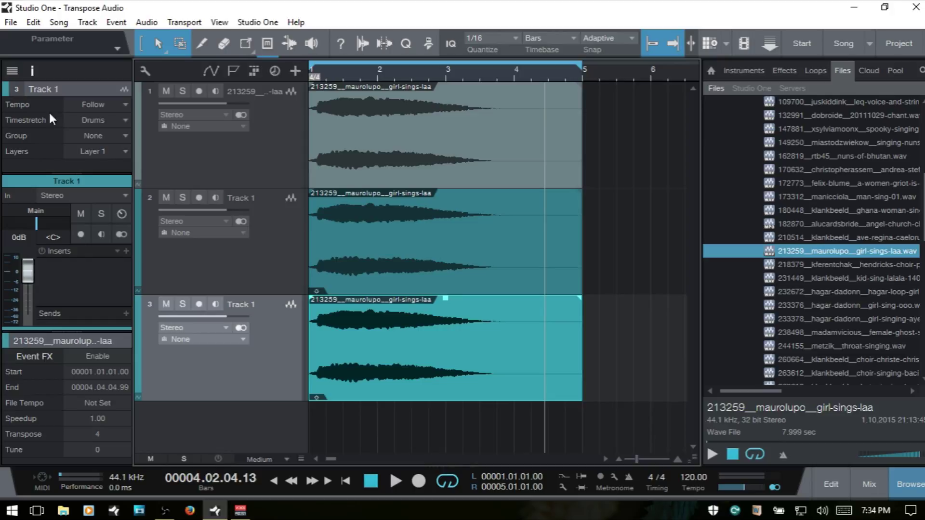
Set Timestretch to Solo on track 3 and on track 2.
left_click(111, 119)
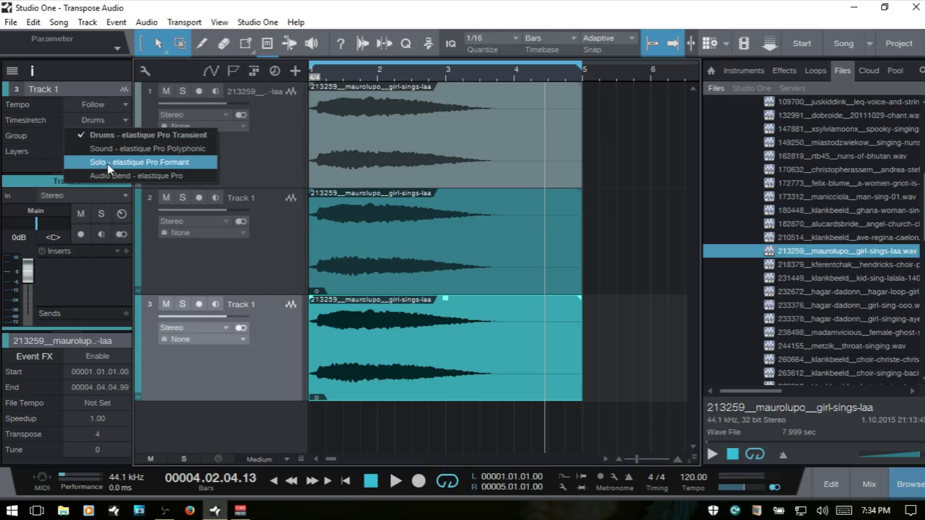
left_click(124, 164)
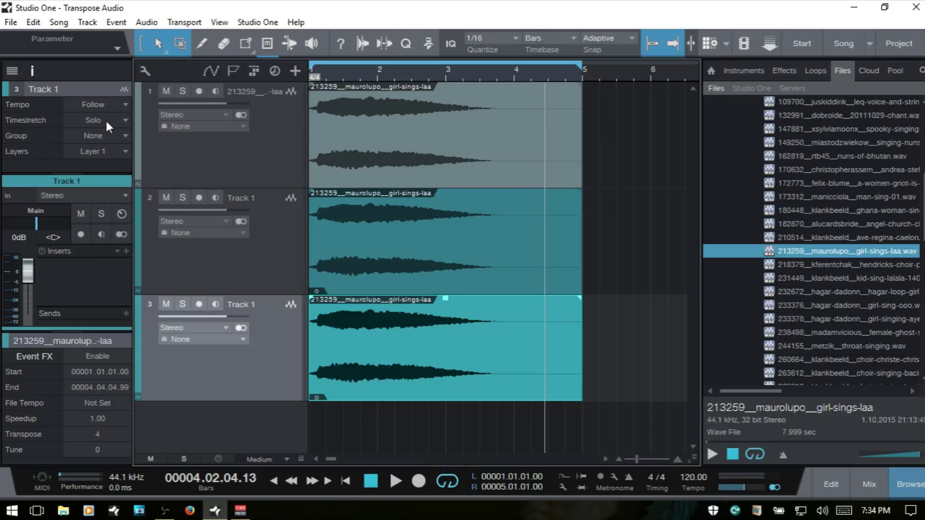
left_click(214, 270)
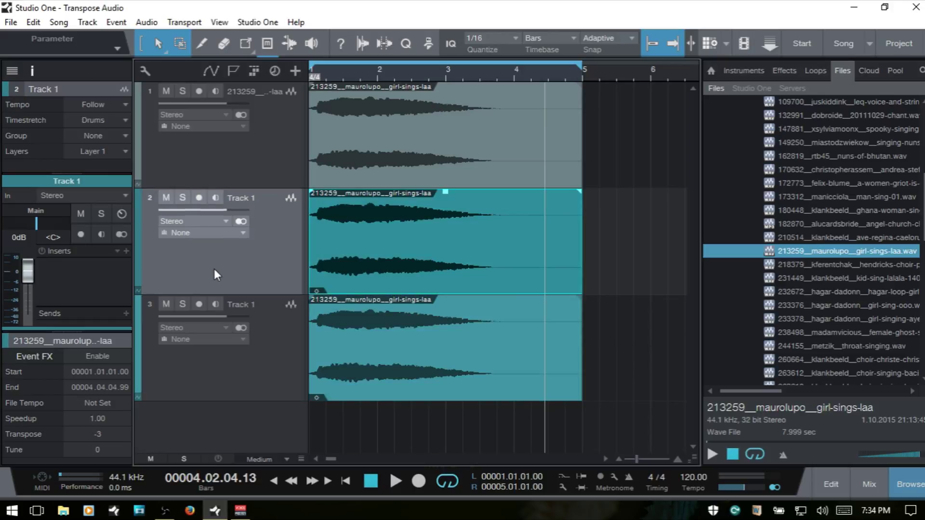
left_click(103, 120)
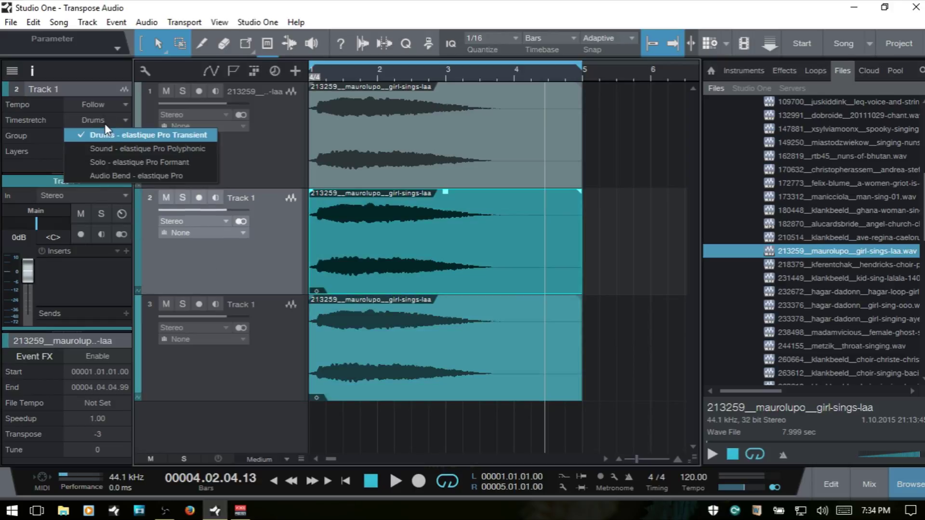
left_click(132, 161)
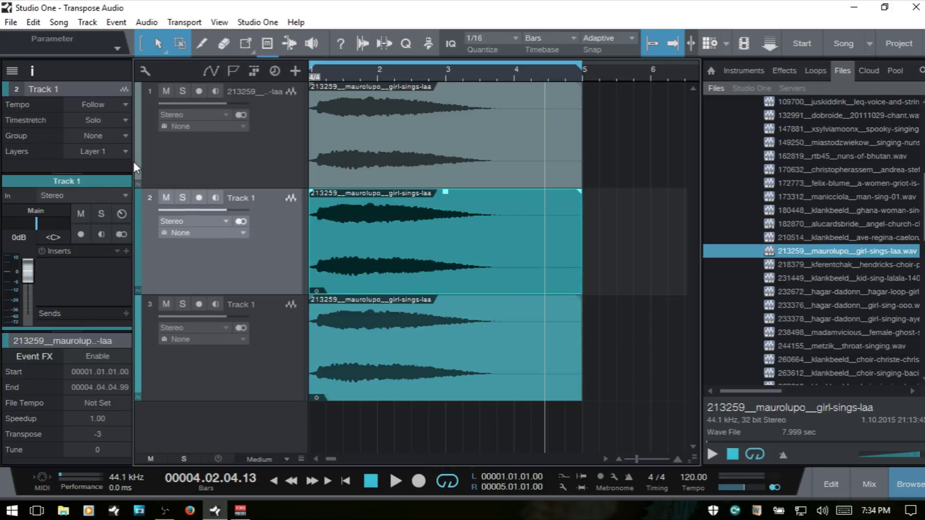
Select track 3, play from the start, and solo track 3 to hear it alone.
left_click(215, 164)
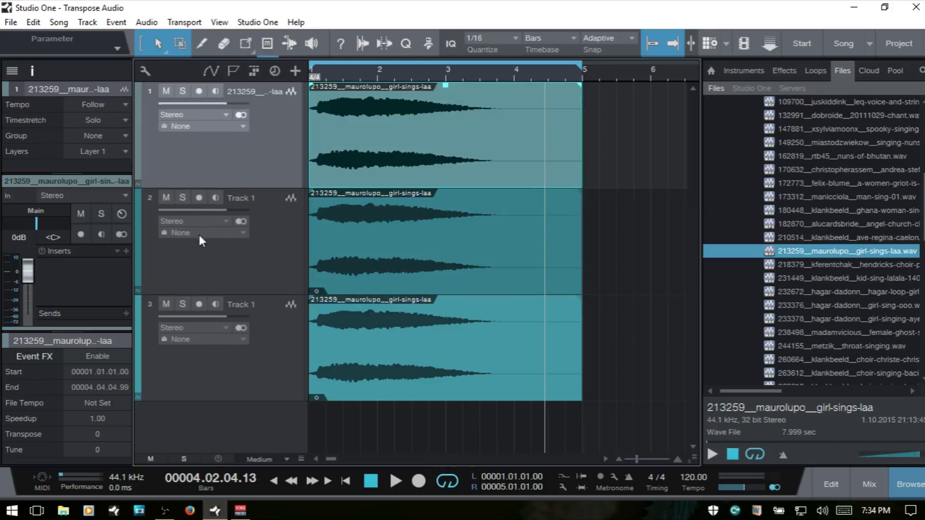
left_click(210, 254)
left_click(231, 373)
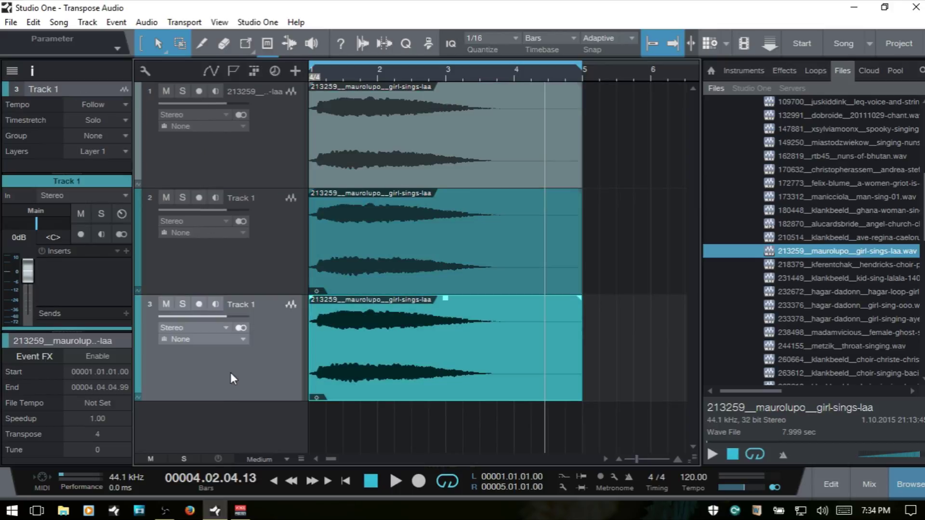
key("comma")
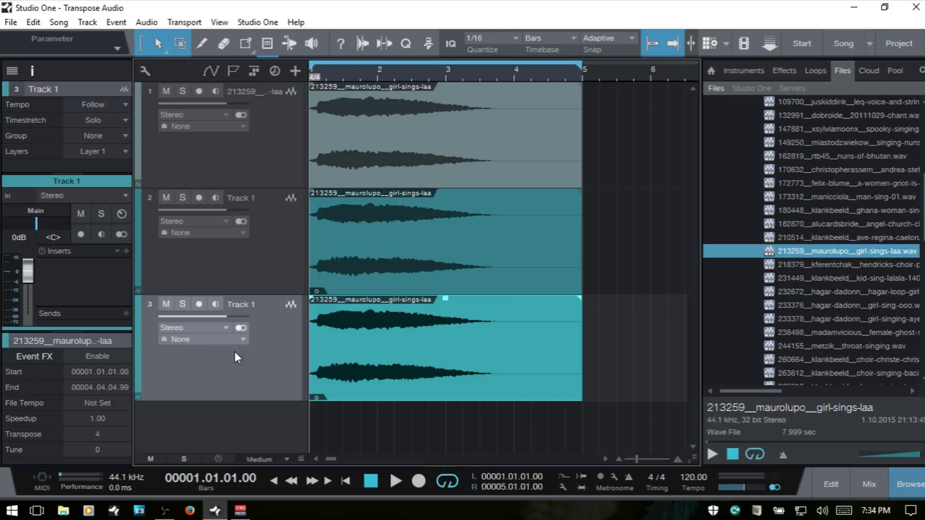
key("space")
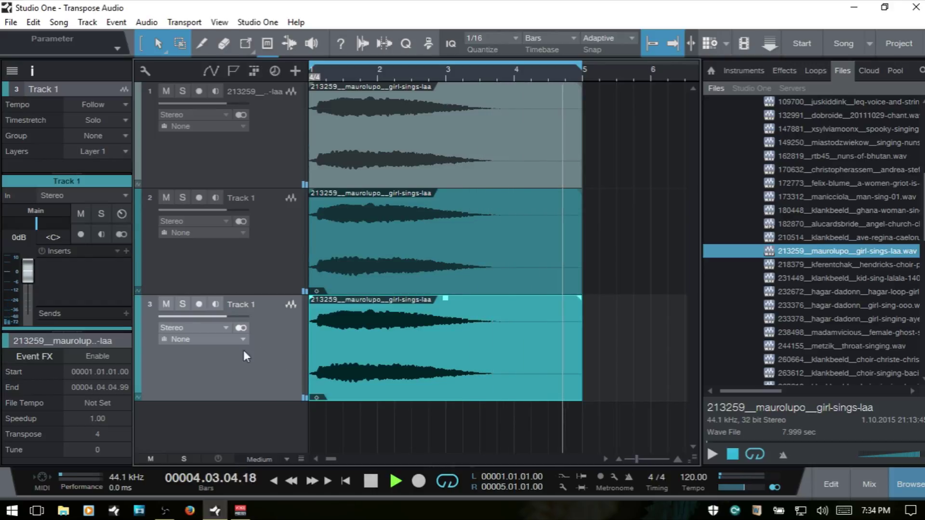
key("s")
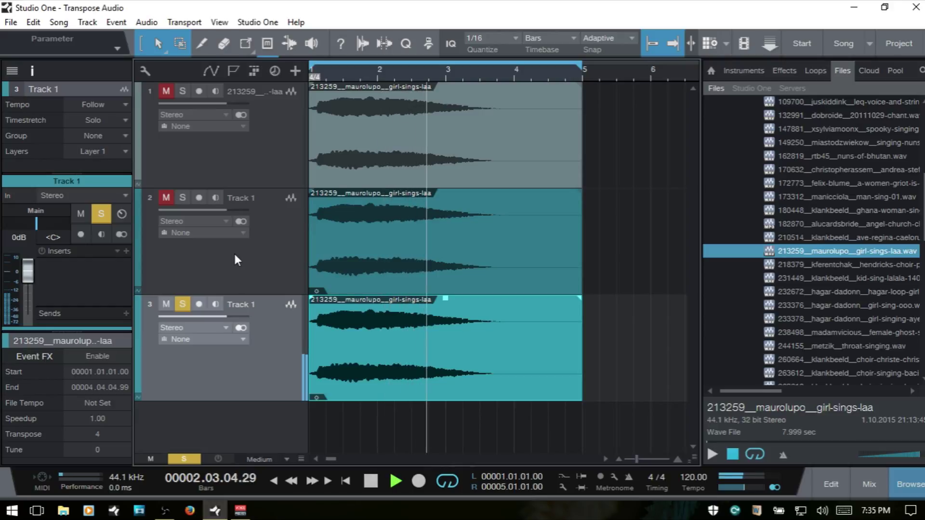
key("space")
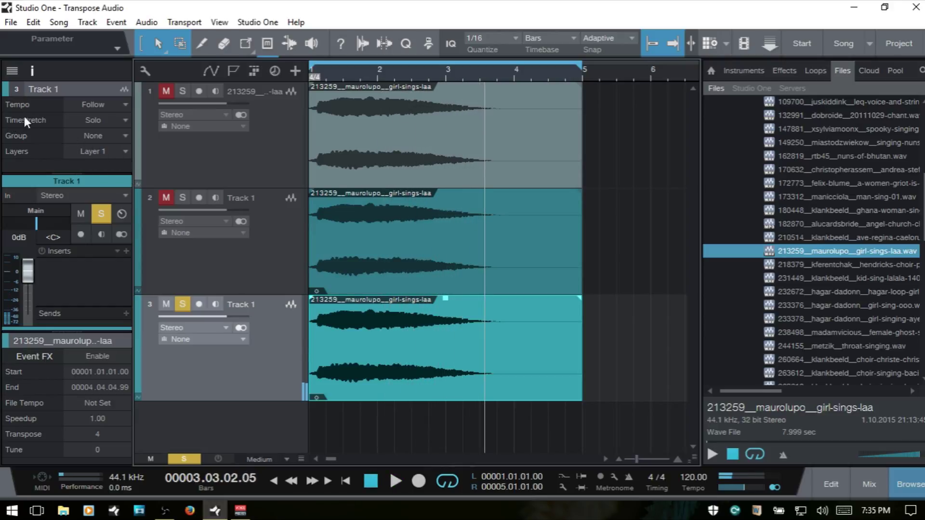
left_click(115, 120)
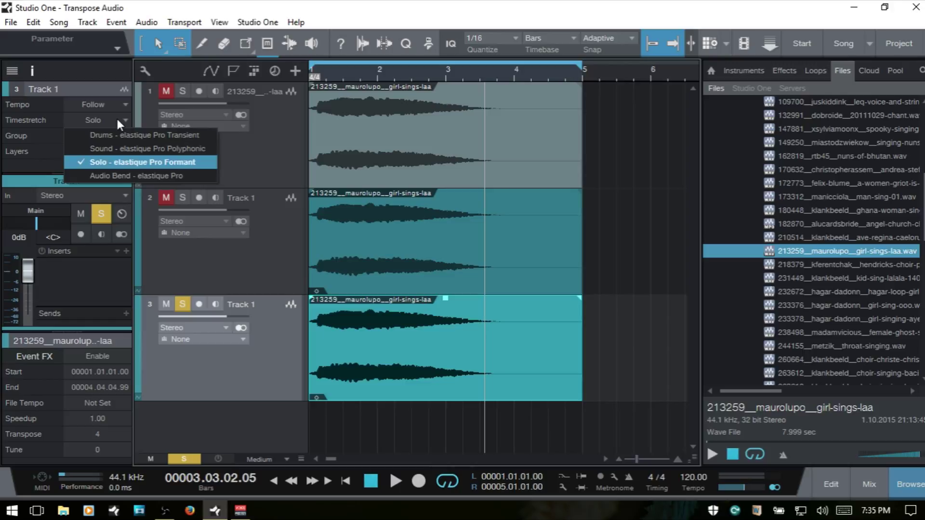
left_click(136, 136)
key("comma")
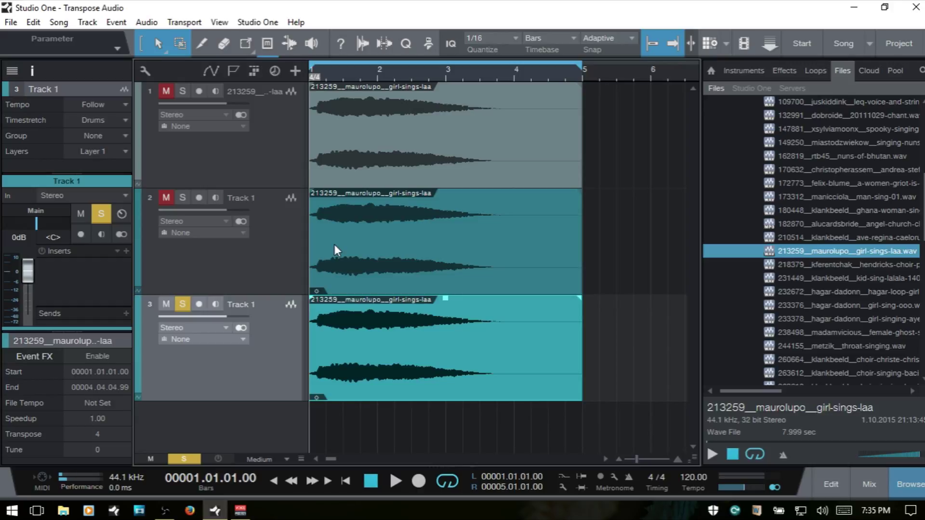
key("space")
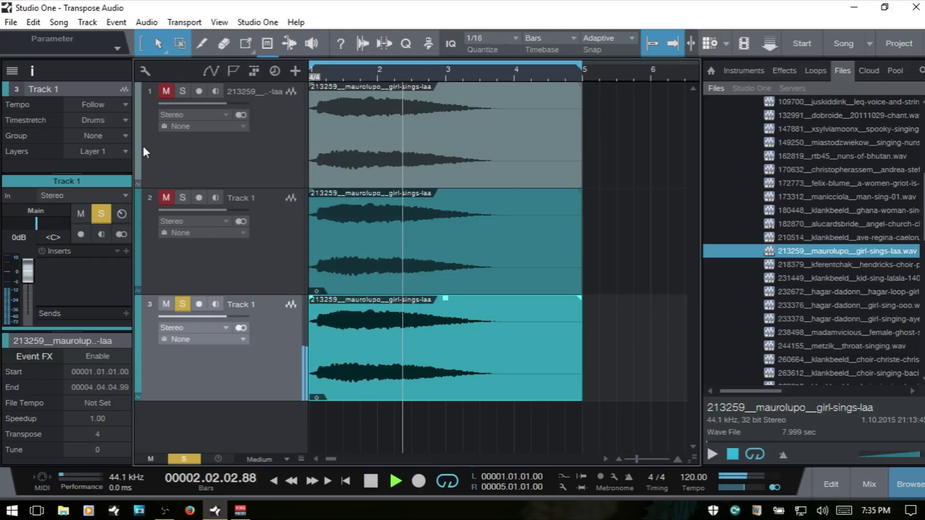
key("space")
left_click(120, 118)
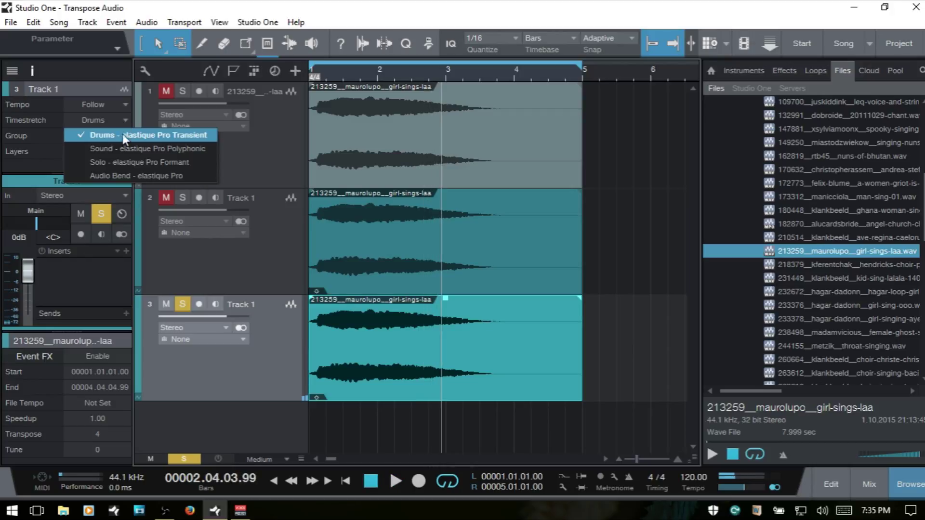
left_click(131, 156)
key("Home")
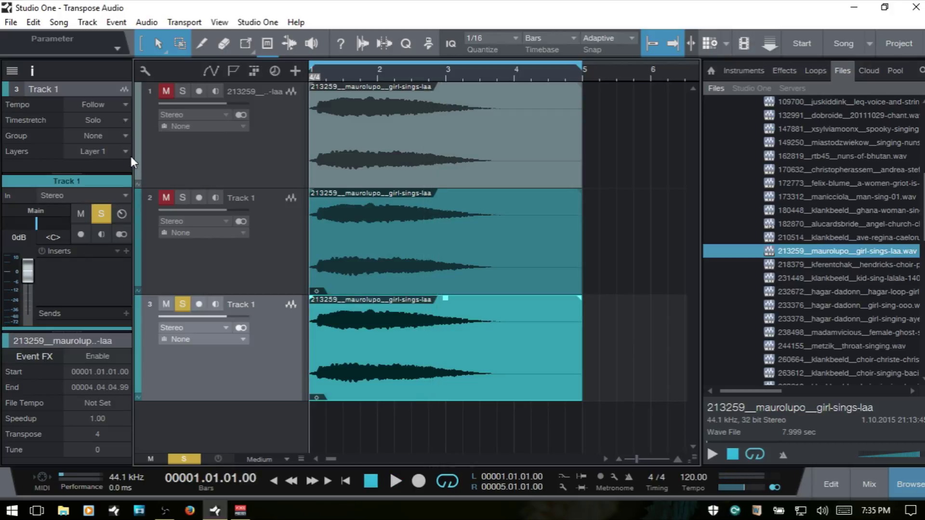
key("space")
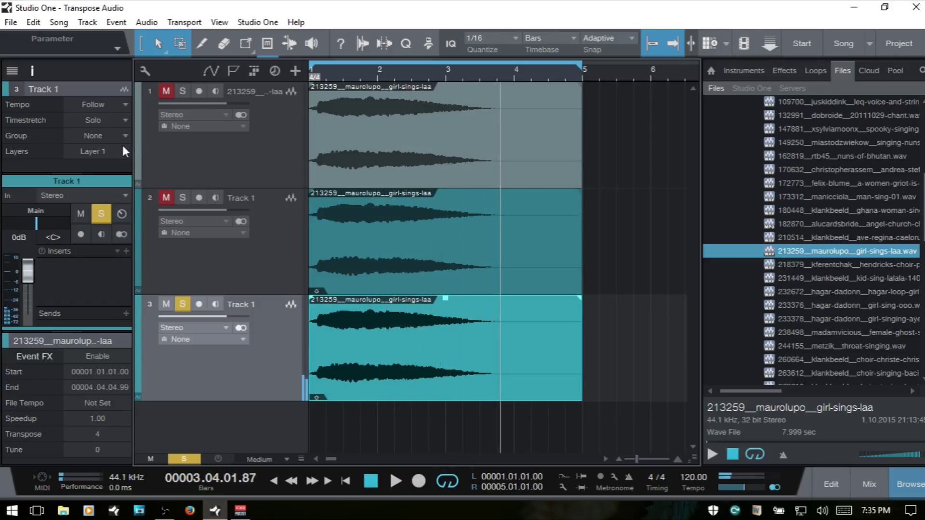
Switch track 3's Timestretch mode to Sound and play it.
key("space")
left_click(105, 118)
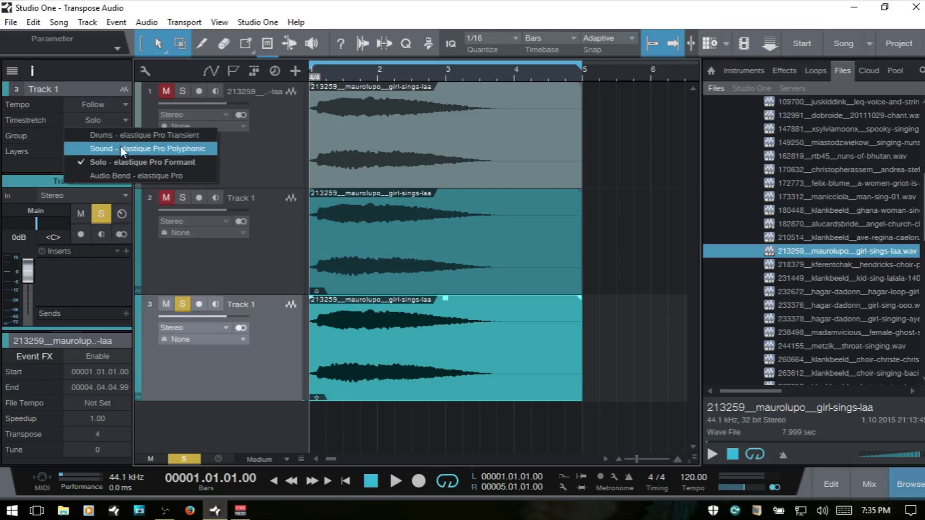
left_click(154, 149)
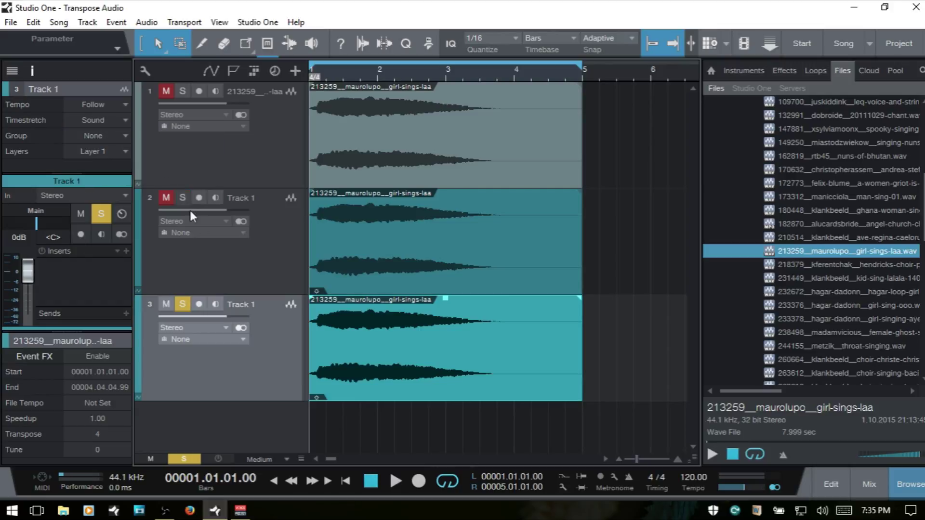
key("space")
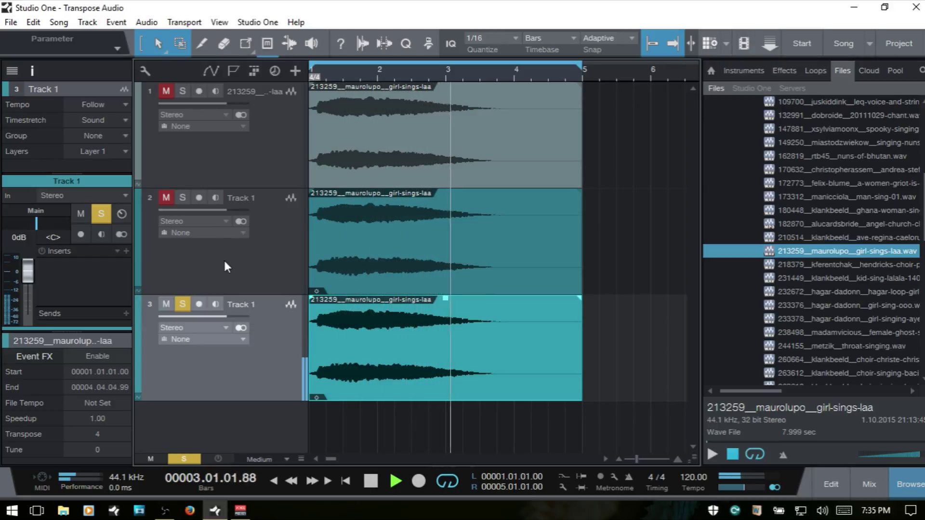
key("space")
Solo track 2 and set its Timestretch mode to Sound.
left_click(197, 204)
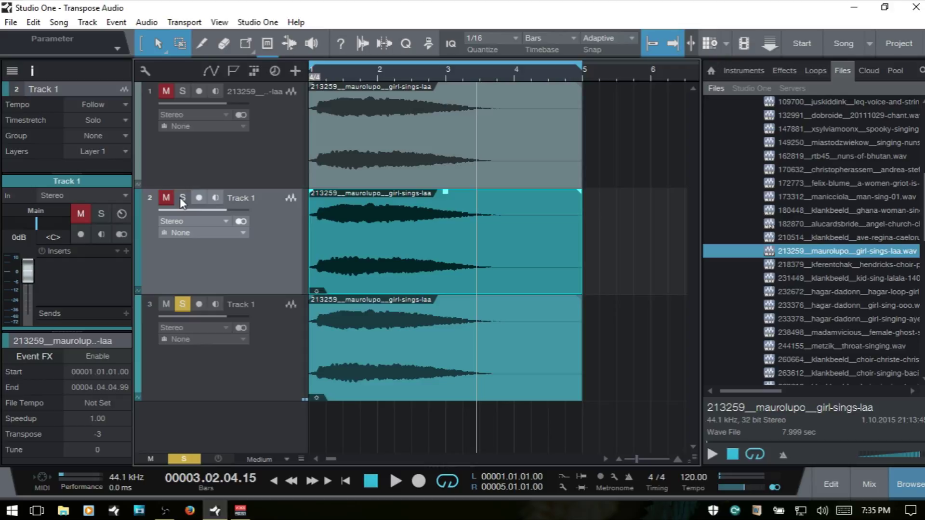
left_click(181, 197)
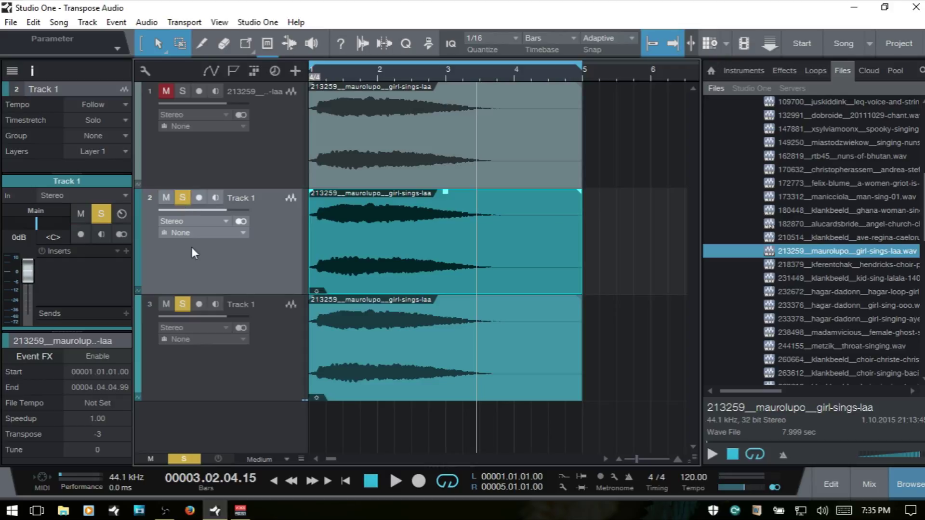
left_click(115, 123)
left_click(113, 147)
Unsolo tracks 2 and 3 and play all three tracks from the start.
left_click(183, 198)
left_click(184, 304)
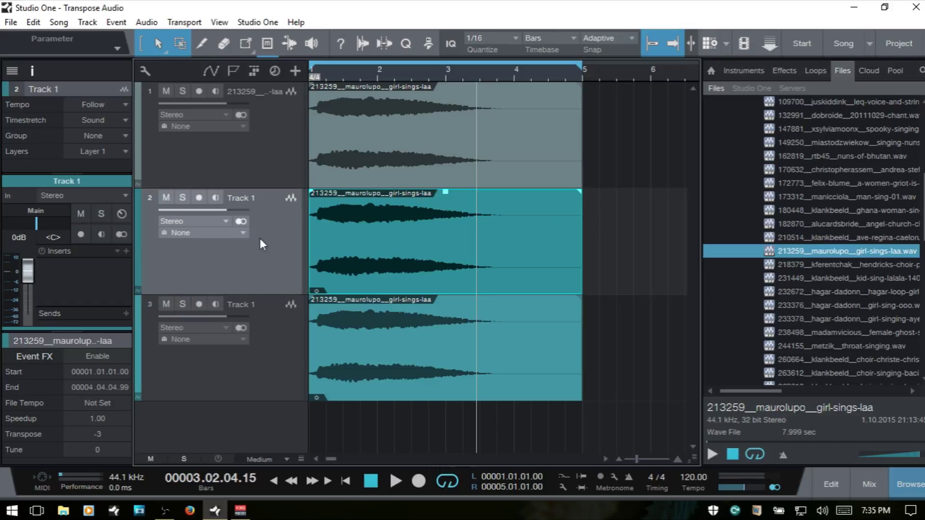
key("Home")
key("space")
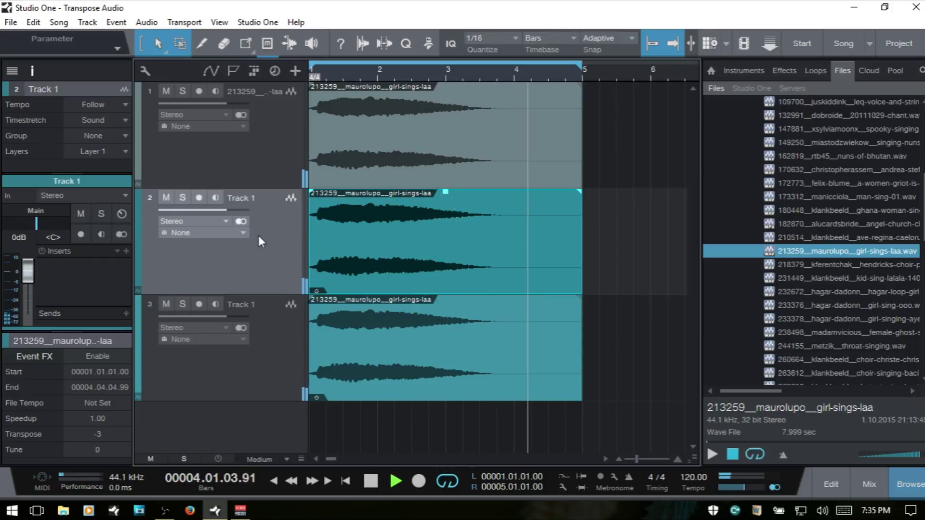
key("space")
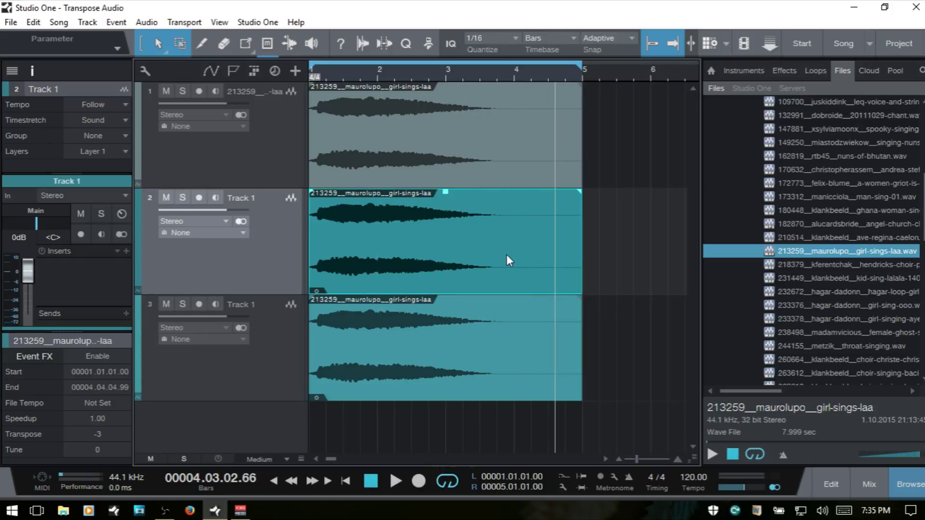
Select all three vocal tracks and delete them.
left_click(252, 161)
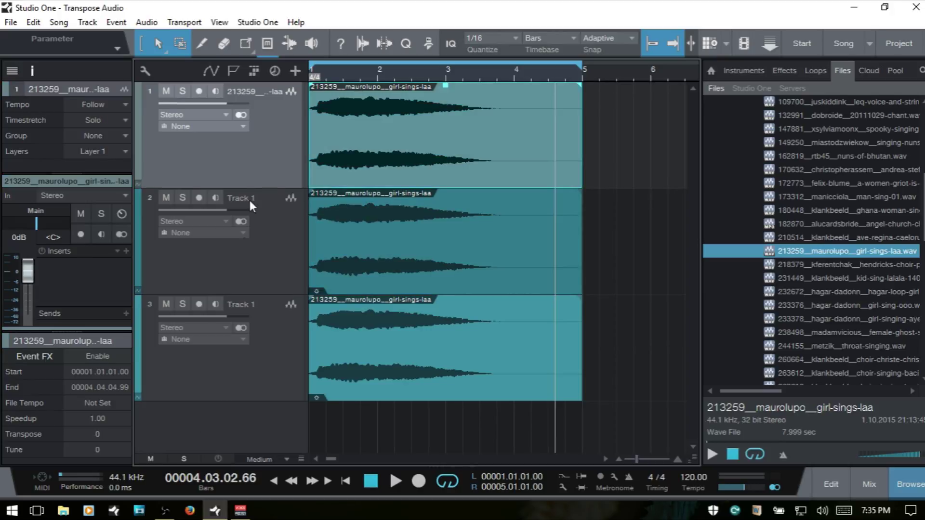
left_click(232, 378, "shift")
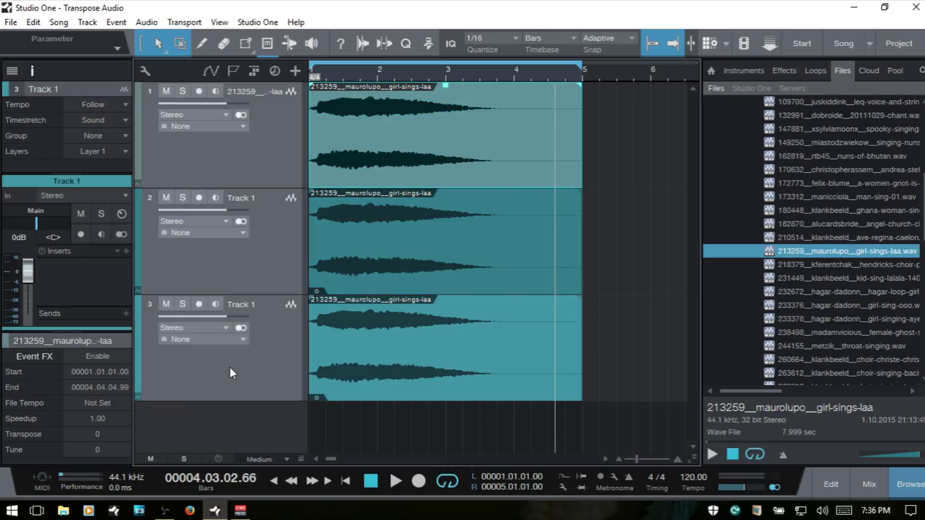
key("Delete")
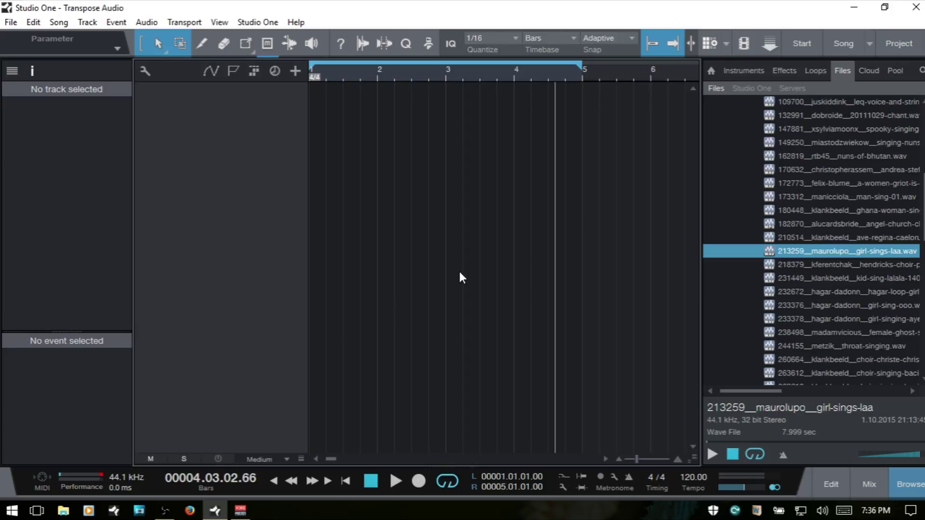
Add the sp_ins100_scotia5_E loop from Loops as a new track, extend the loop range, and play.
left_click(815, 71)
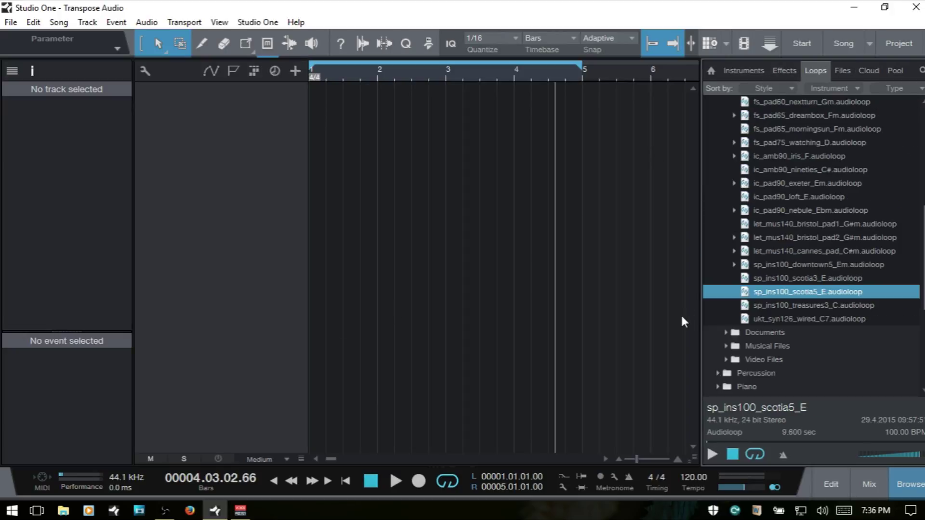
left_click_drag(812, 291, 325, 149)
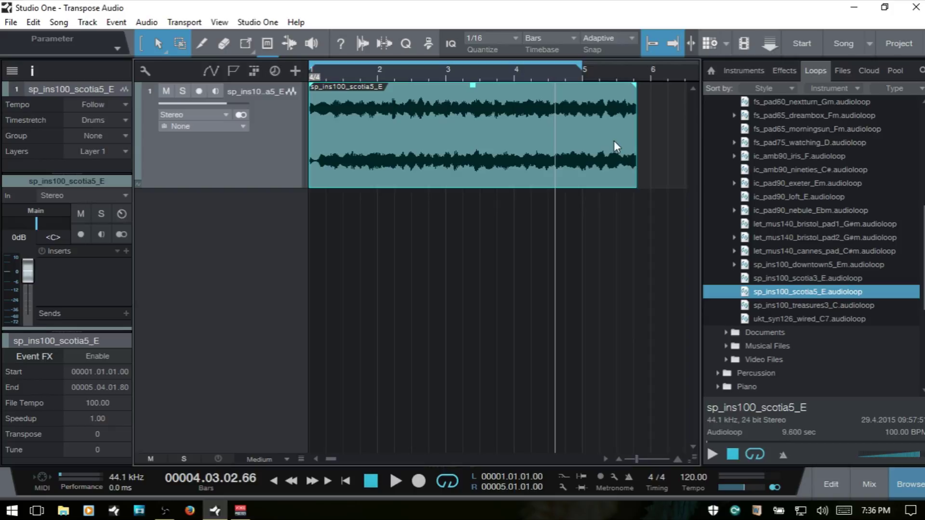
left_click(634, 75, "alt")
key("space")
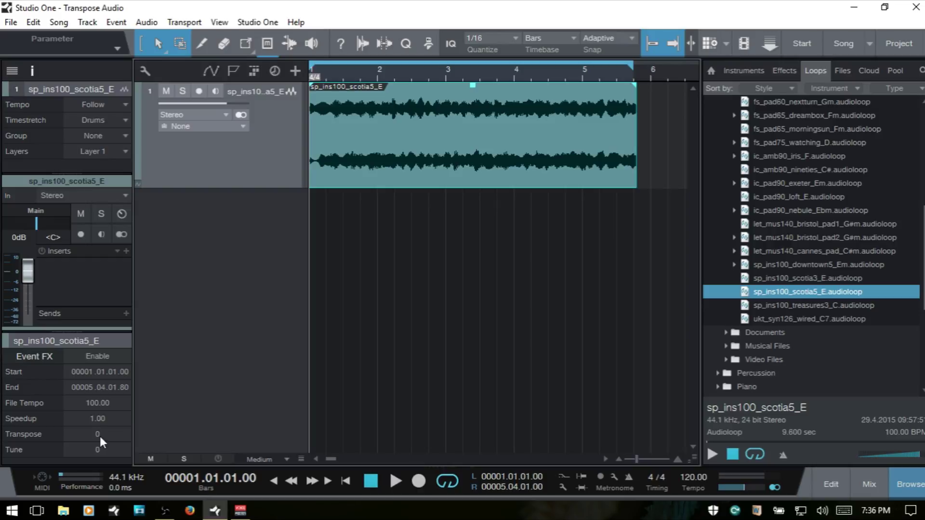
key("space")
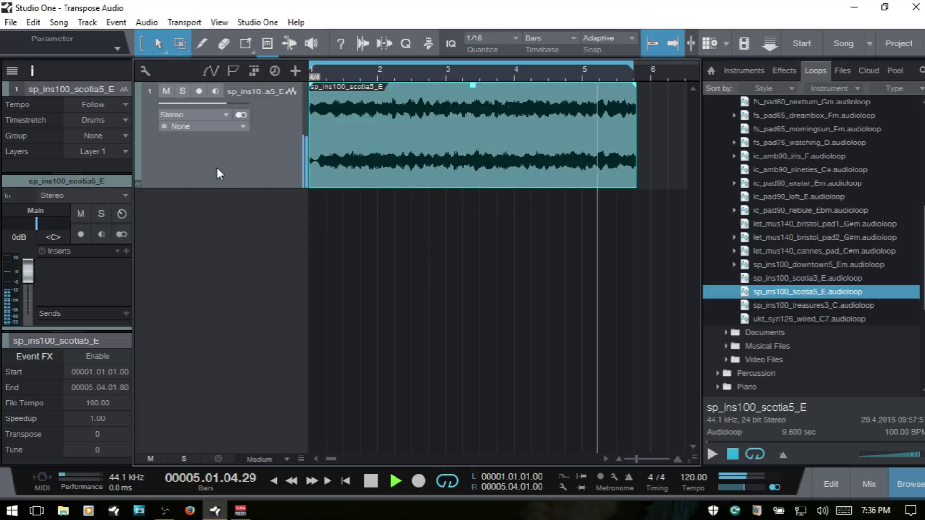
Stop playback and set the loop track's Timestretch mode to Sound.
key("space")
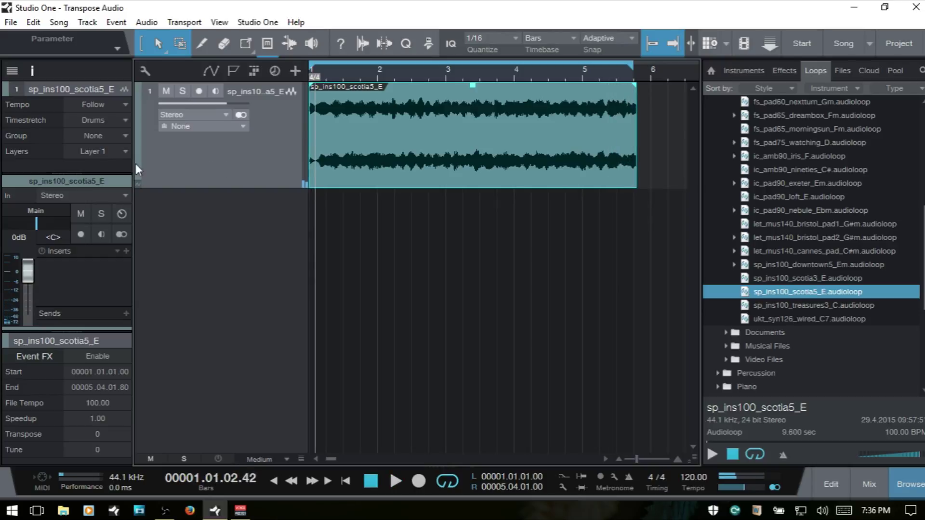
left_click(100, 120)
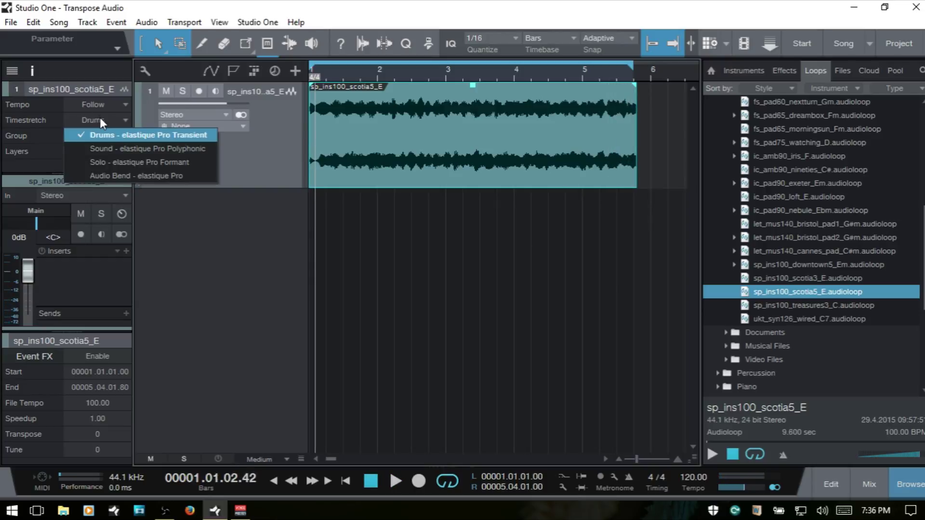
left_click(135, 149)
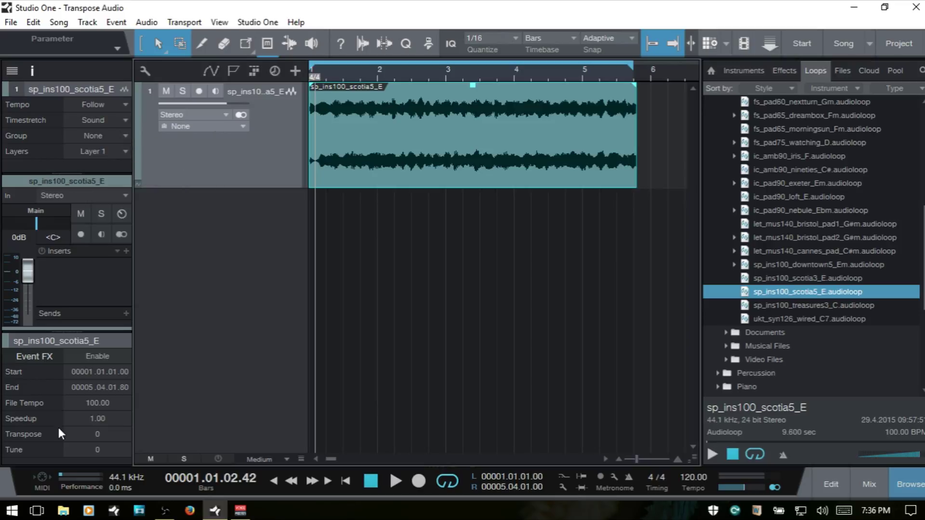
Transpose the scotia loop event to -4 and play it through once.
left_click(101, 433)
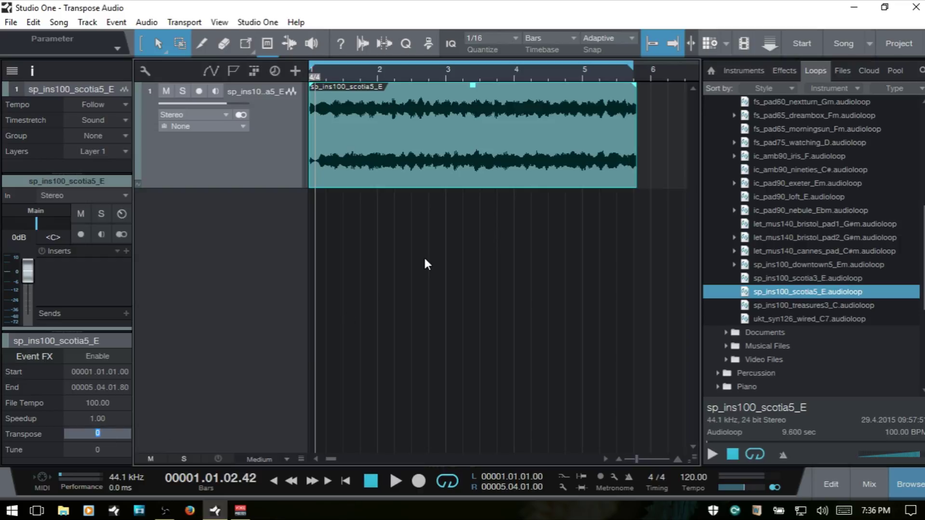
type("-4")
key("Return")
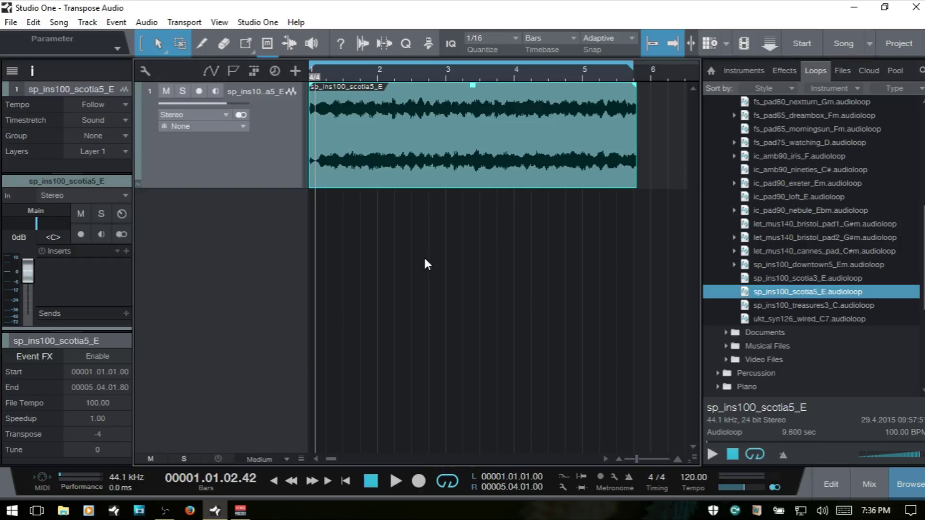
key("space")
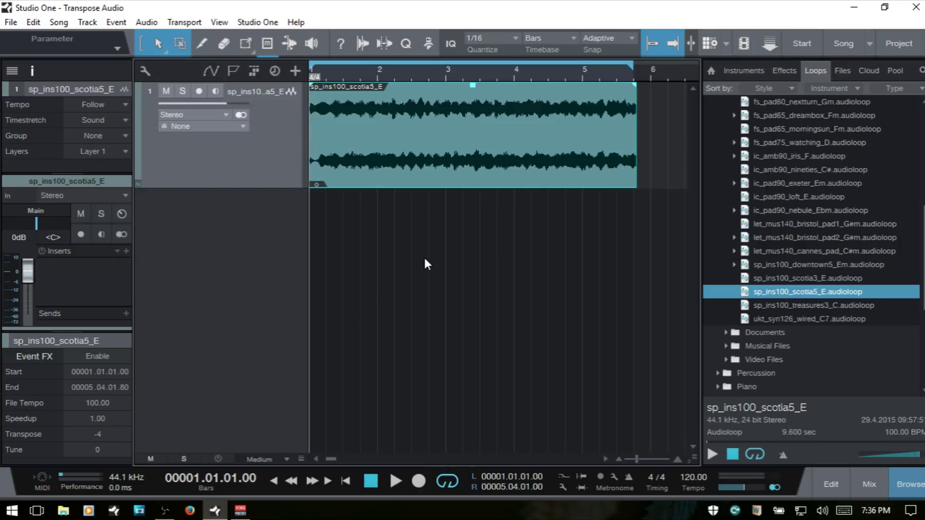
key("space")
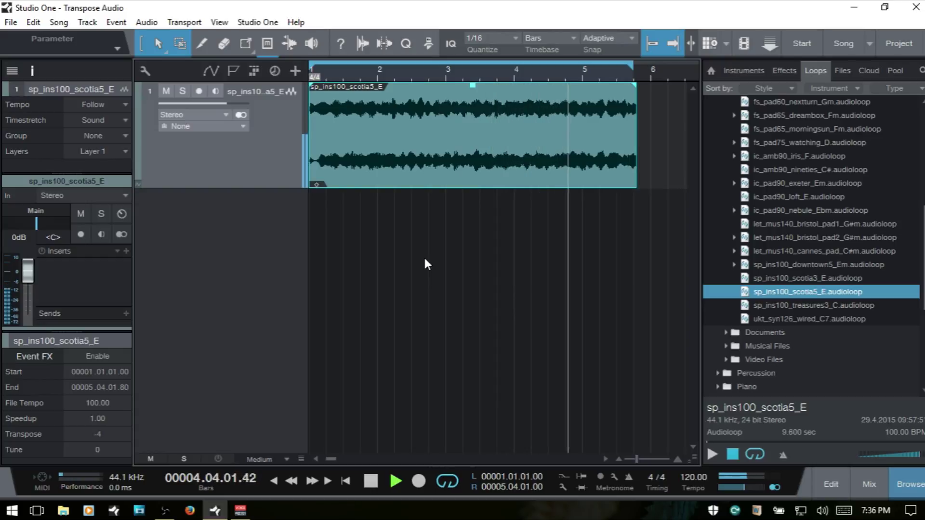
key("space")
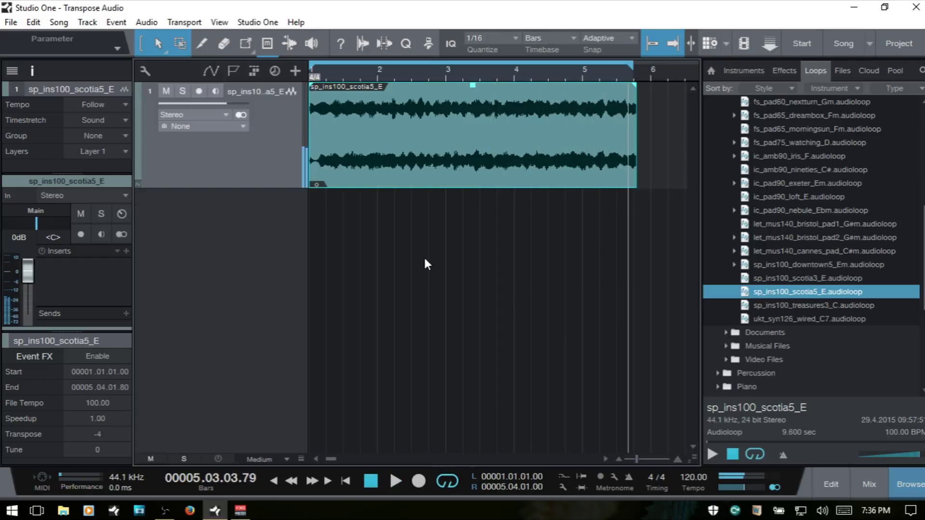
key("comma")
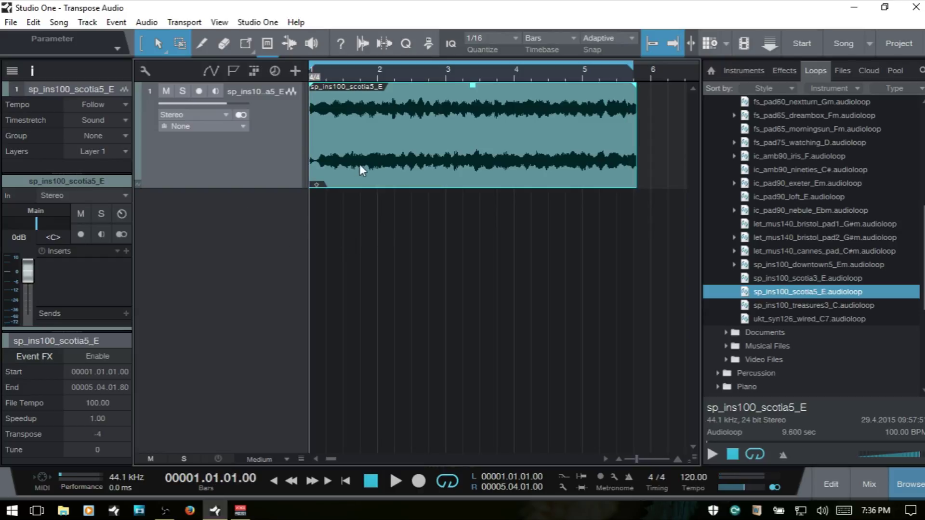
Reset the original scotia loop's Transpose to 0.
double_click(94, 434)
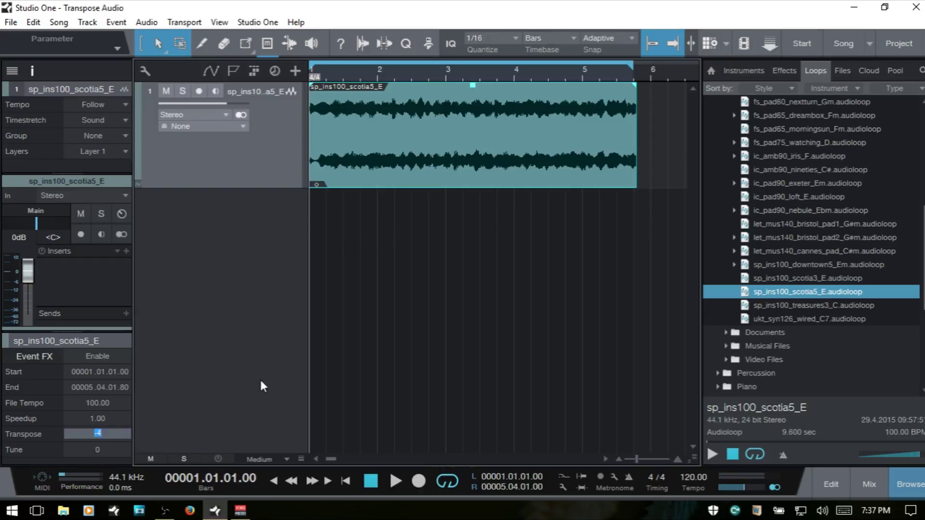
type("0")
key("Return")
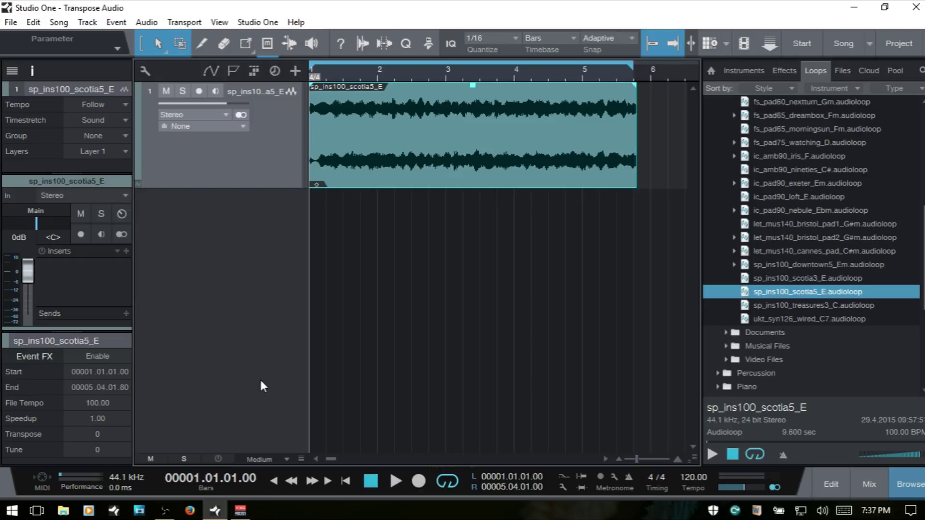
Add a second audio track and paste a copy of the scotia loop onto it.
double_click(249, 284)
key("Return")
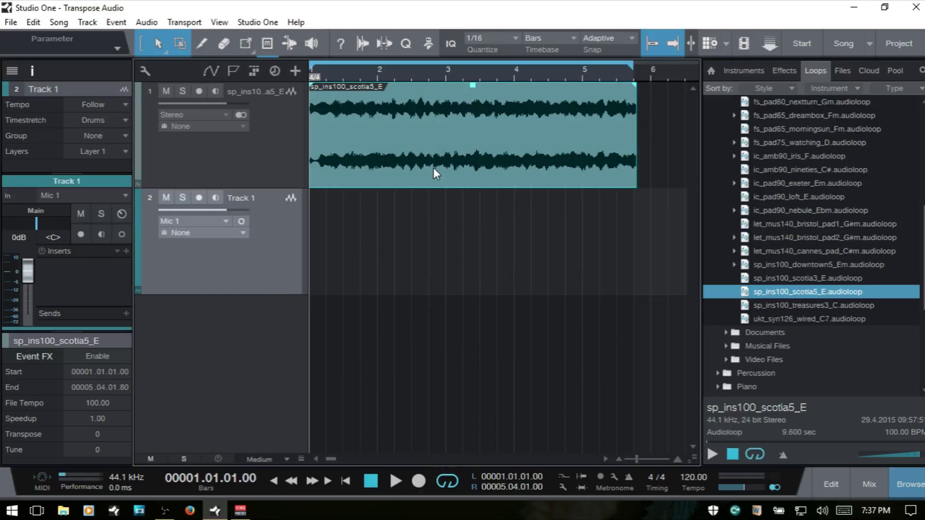
left_click(434, 169)
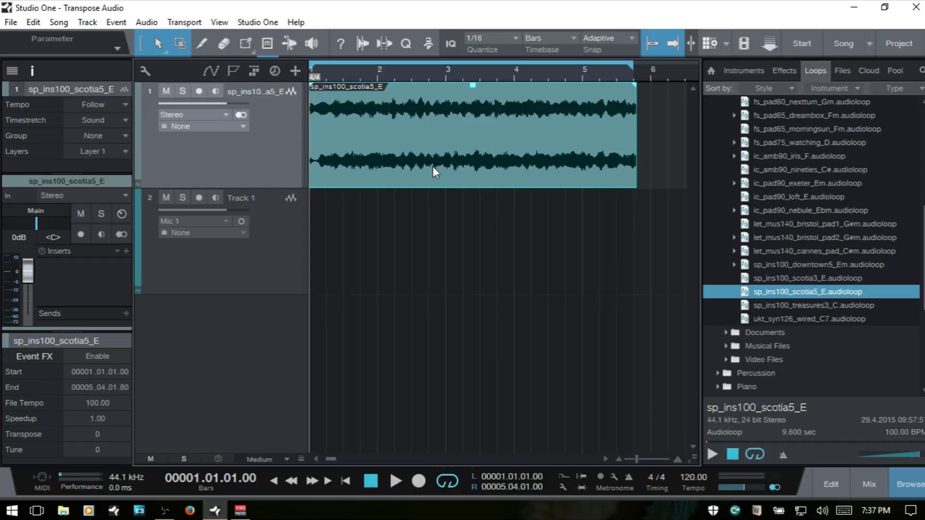
left_click(226, 293)
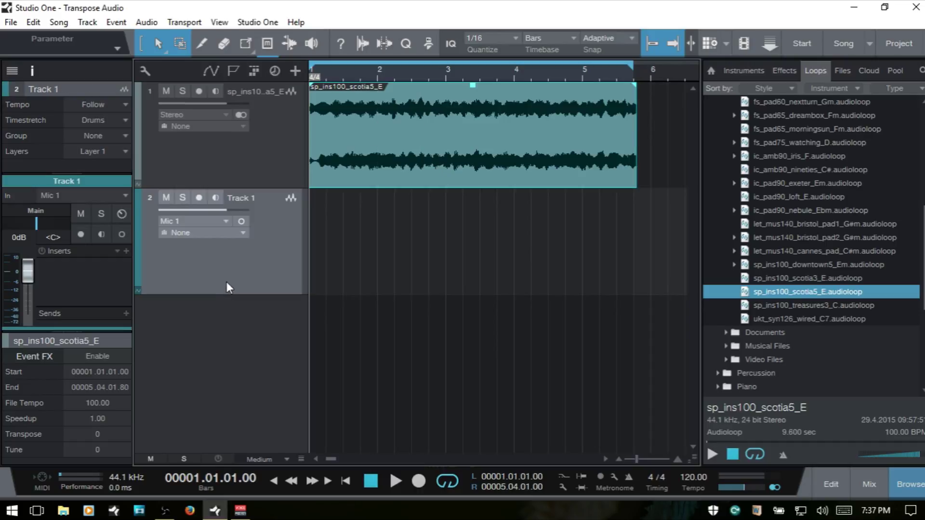
key("ctrl+v")
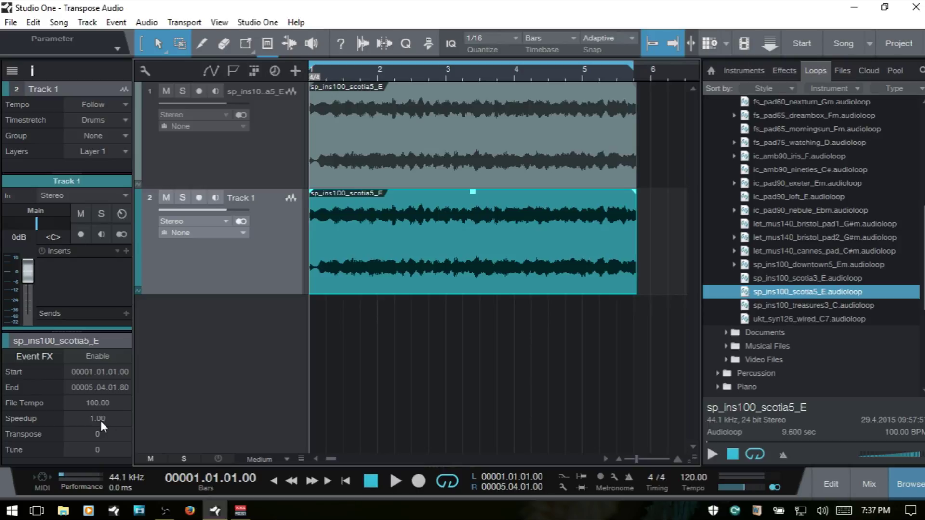
Set the copy's Transpose to -12 and play both tracks to compare pitches.
left_click(100, 438)
type("-12")
key("Return")
key("space")
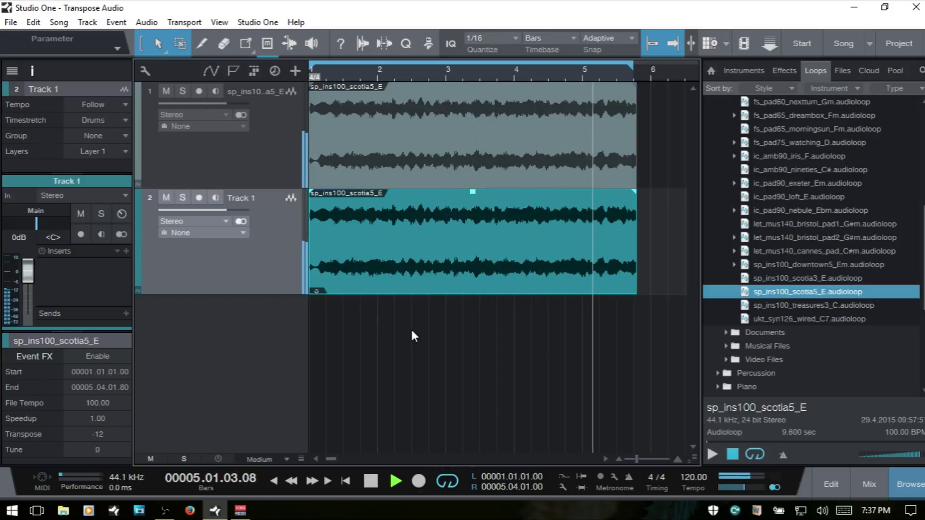
key("space")
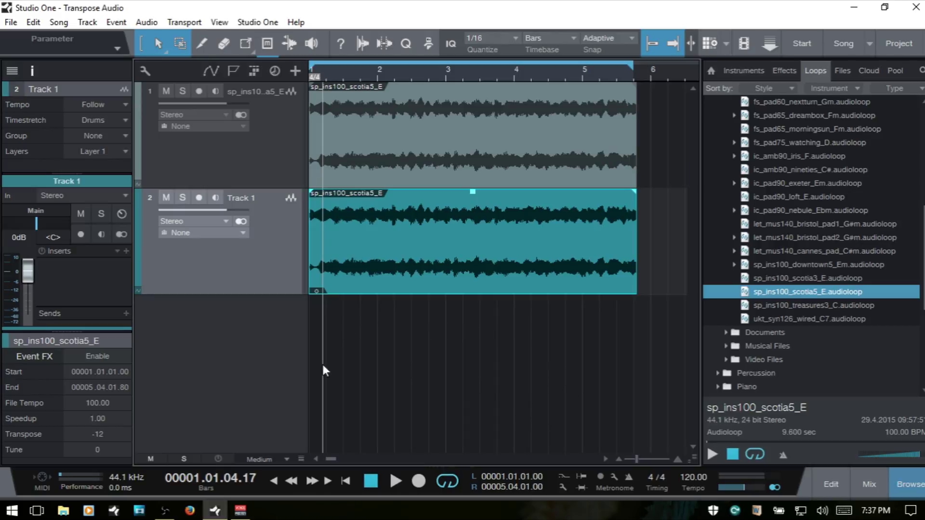
left_click(228, 159)
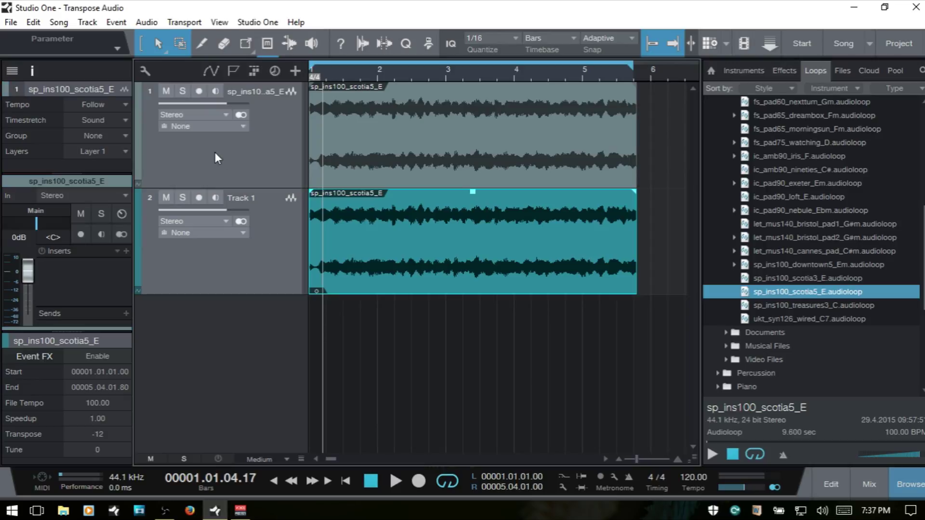
Delete both loop tracks and switch the Browser to Files, collapsing Pads Audio Files and Voice - Singing.
key("Delete")
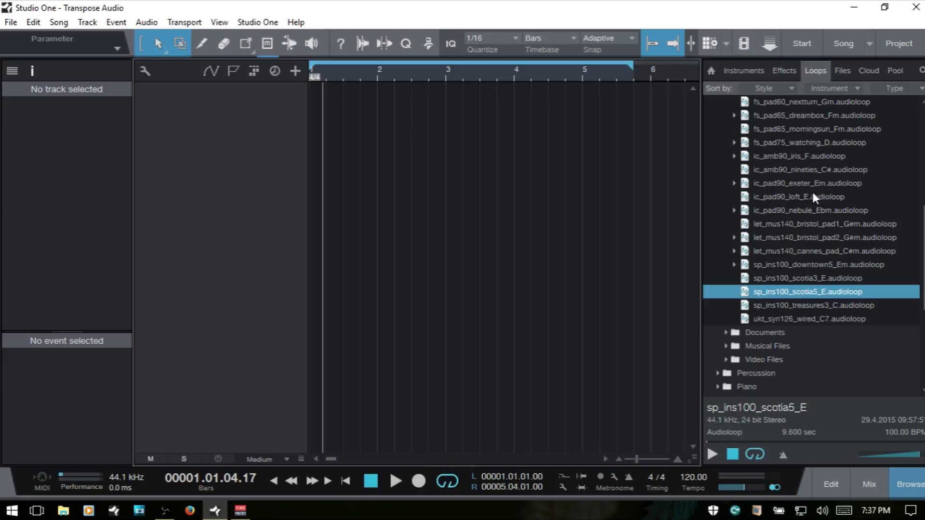
scroll(813, 193, "up", 4)
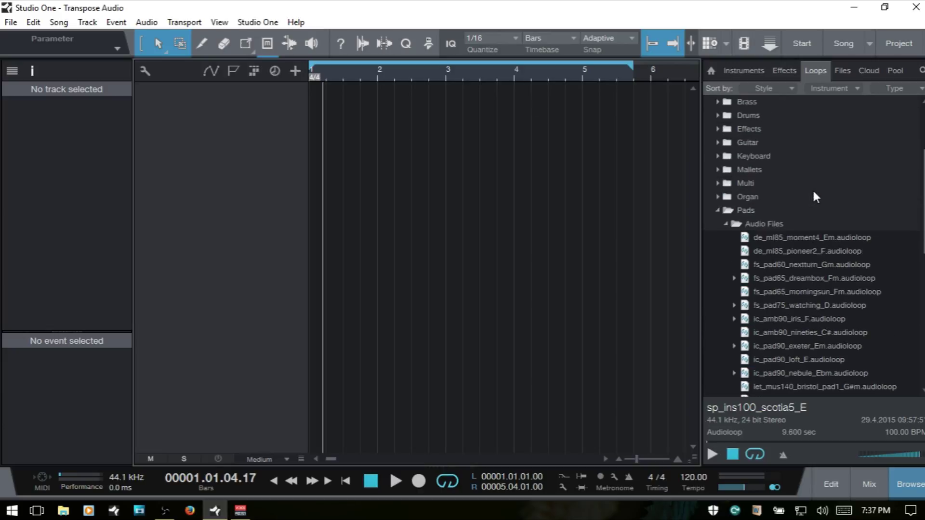
left_click(726, 223)
left_click(843, 71)
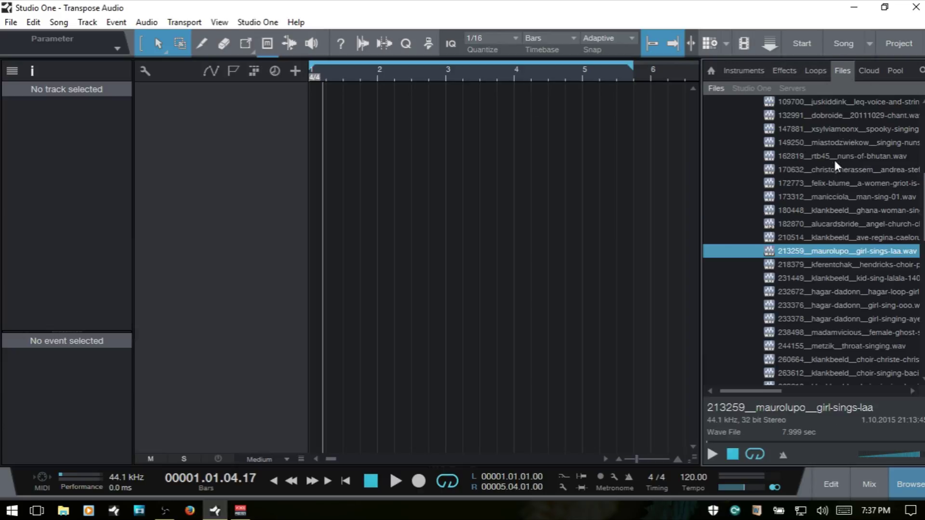
scroll(835, 186, "up", 5)
left_click(751, 265)
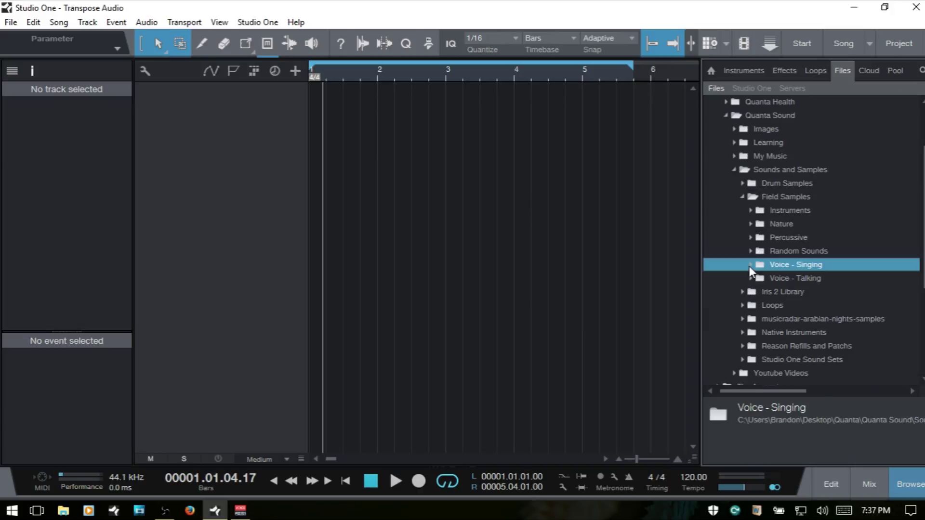
Audition chain-snare-wiggle, bottle-cap-glitch, bastion-ballast, tiny-ass-pebbles and jackt-canteen in Percussive > Lovesbody Pack.
left_click(750, 237)
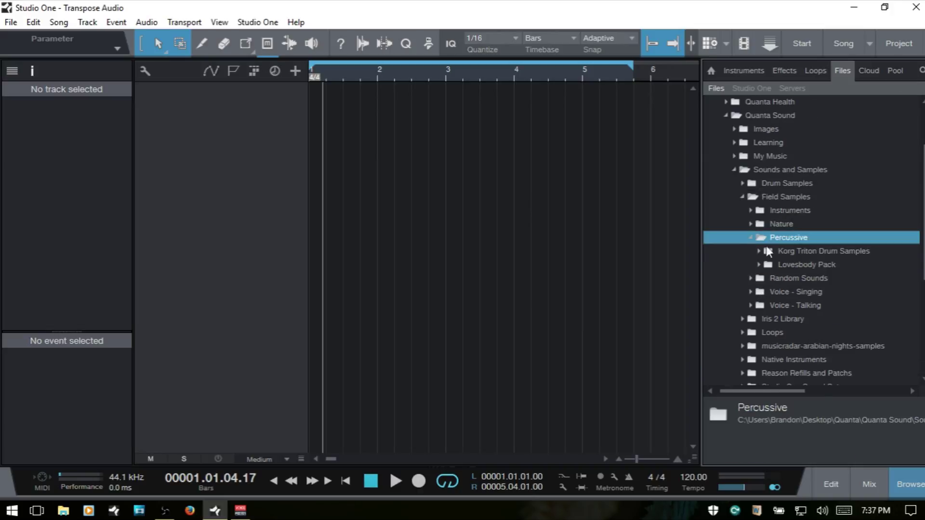
scroll(839, 268, "down", 1)
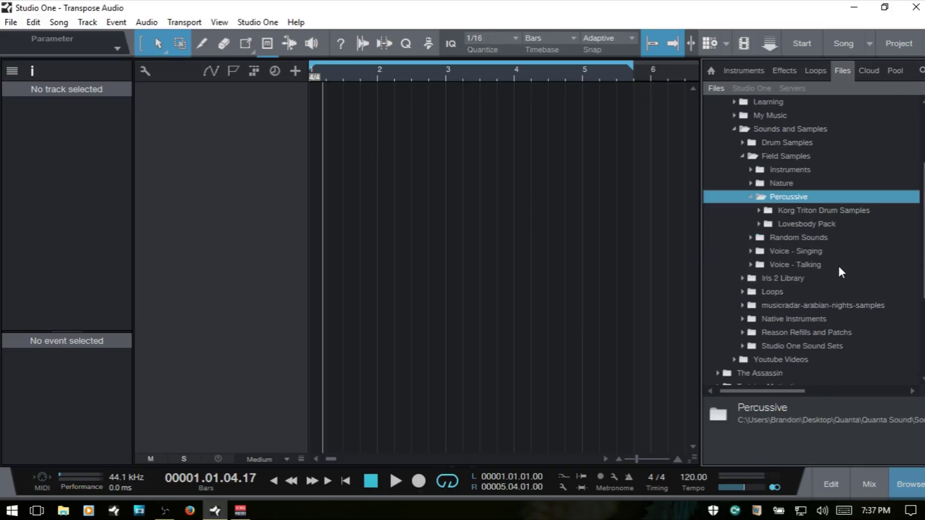
left_click(760, 223)
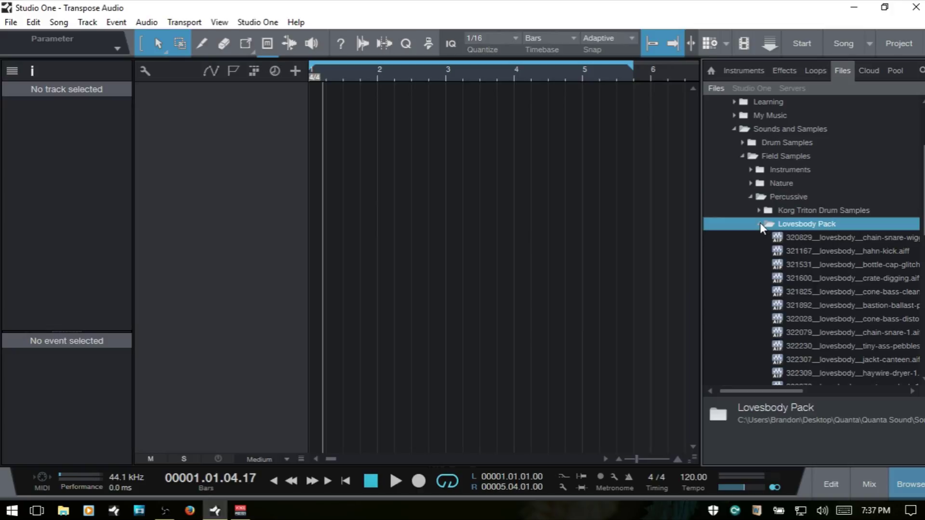
left_click(823, 237)
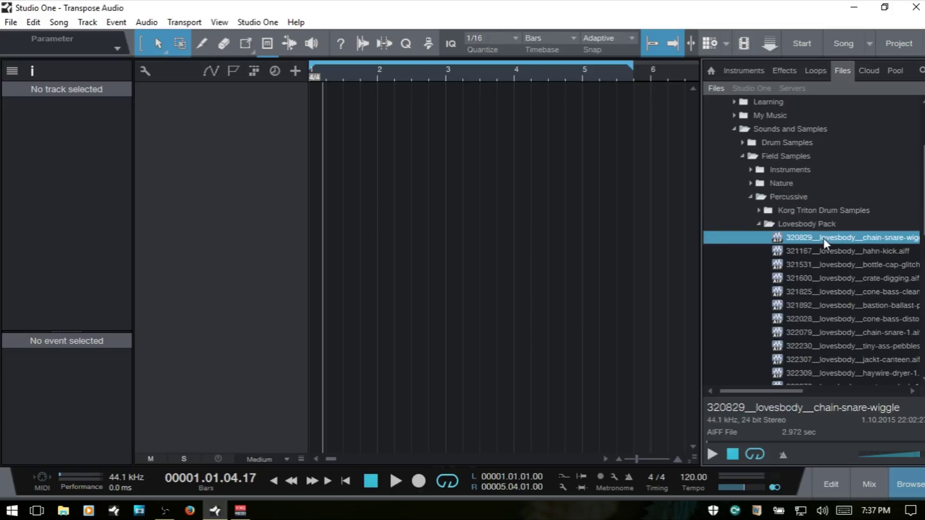
left_click(713, 454)
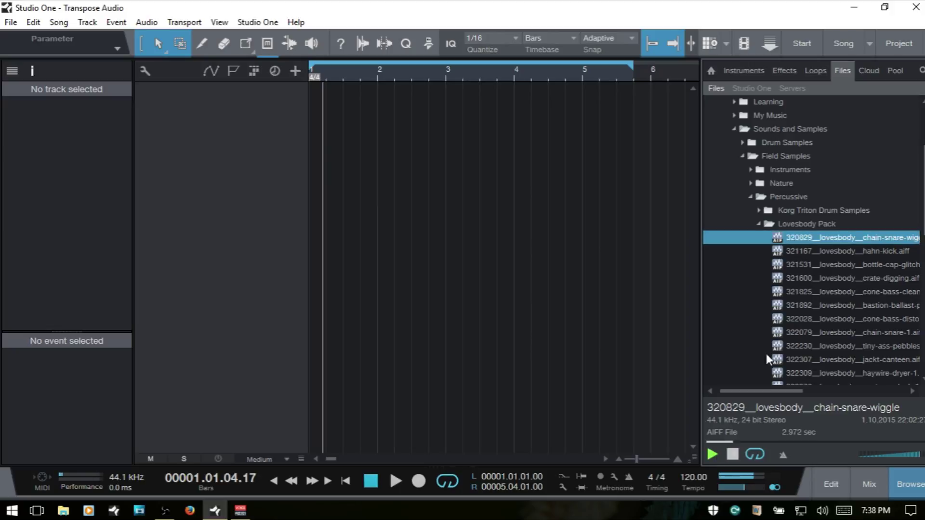
left_click(818, 265)
left_click(820, 305)
left_click(819, 345)
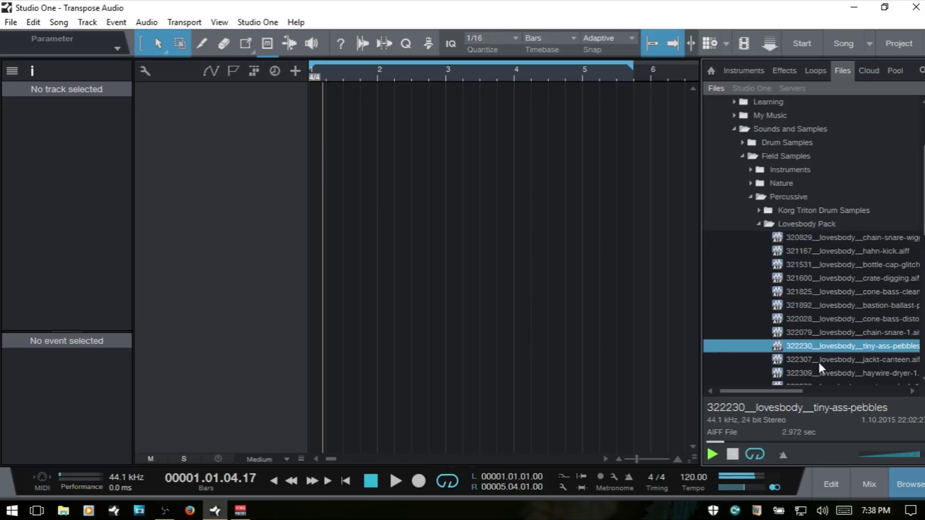
left_click(817, 359)
left_click(760, 223)
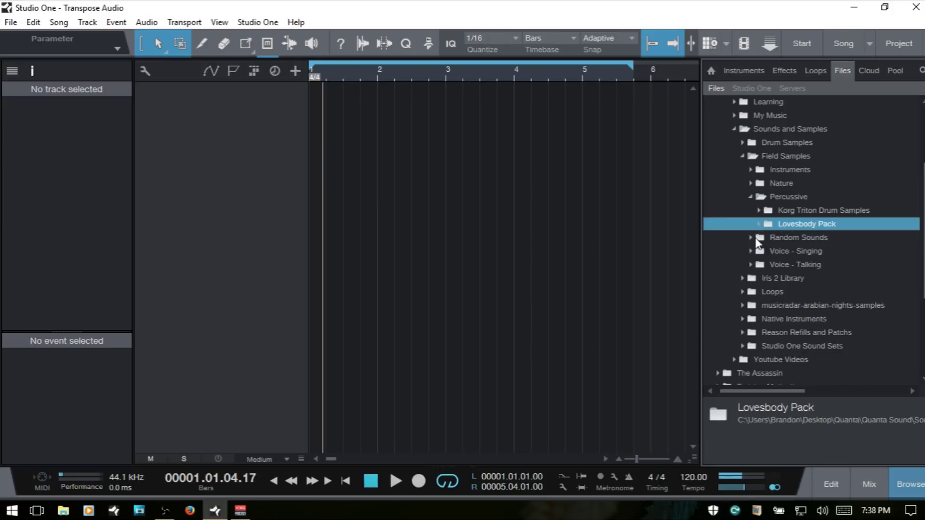
Audition crisp-snare-2, crisp-snare-1, kick-triton and other kicks in Korg Triton Drum Samples.
left_click(759, 210)
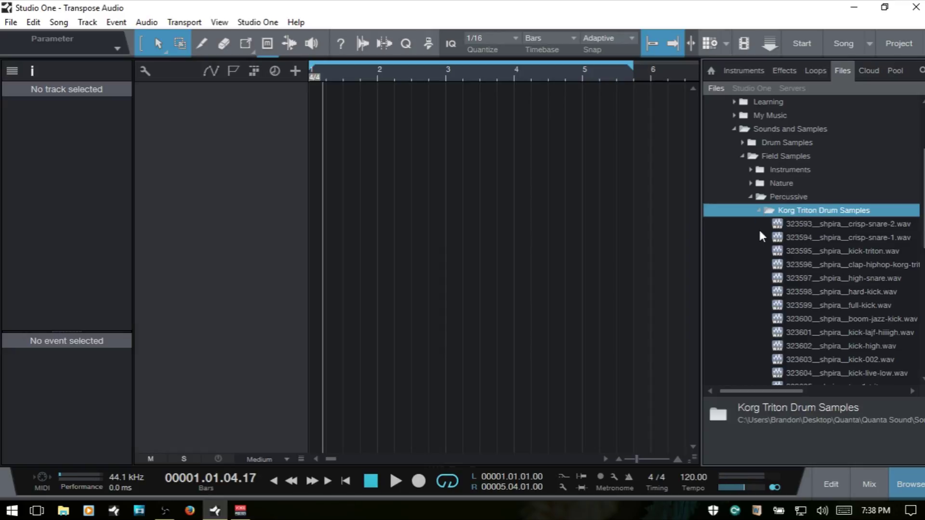
left_click(788, 223)
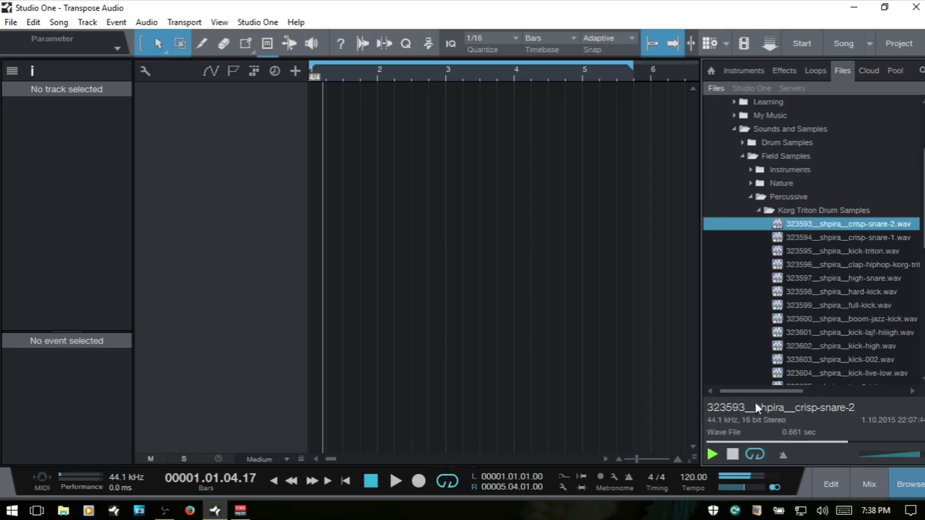
left_click(823, 238)
left_click(818, 251)
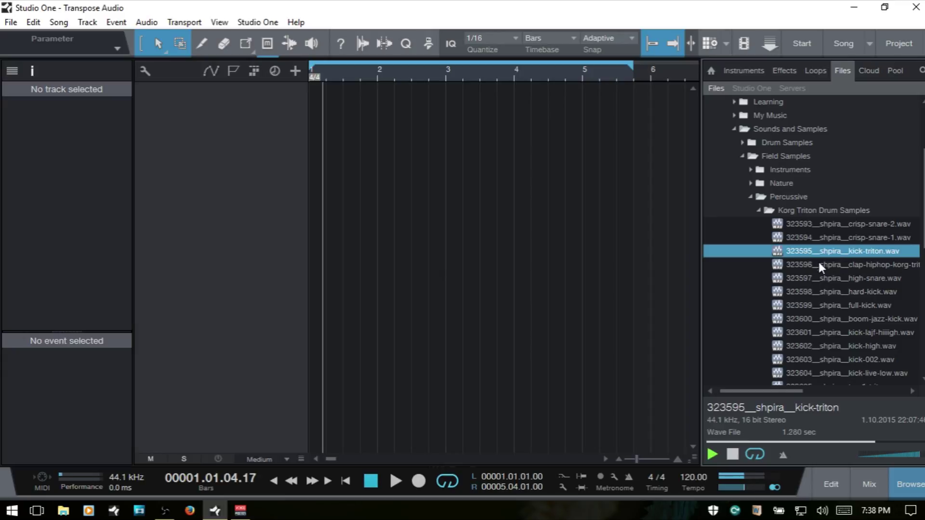
left_click(817, 262)
left_click(817, 292)
left_click(818, 332)
left_click(822, 348)
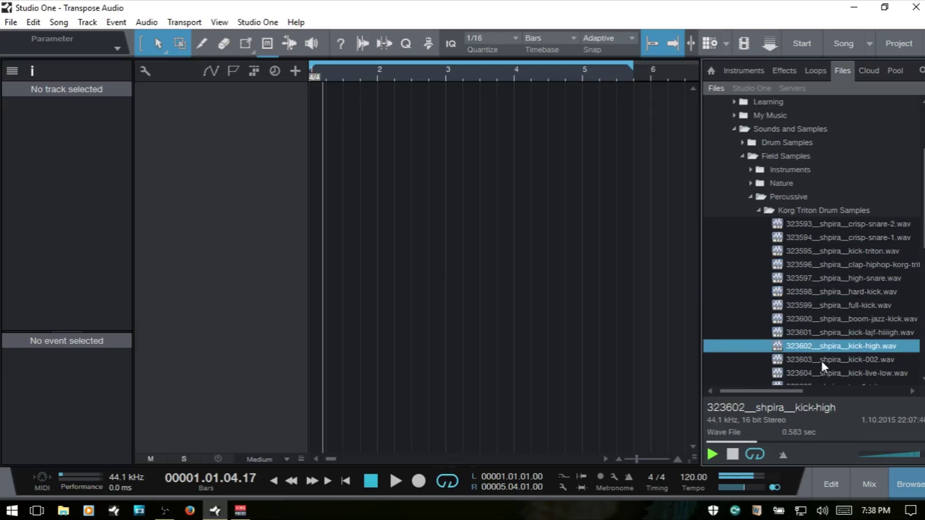
left_click(822, 361)
left_click(822, 374)
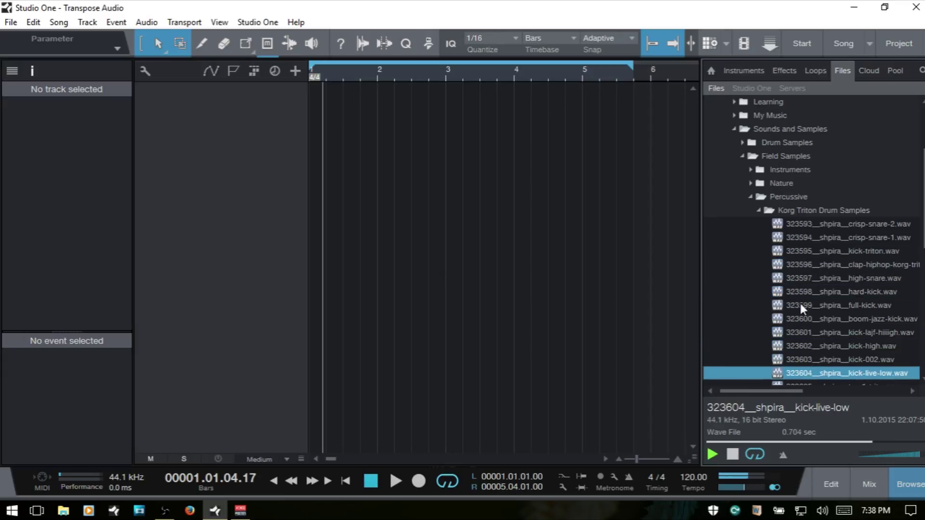
Open Drum Samples > 808 Samples I and preview bass (15).wav.
left_click(758, 211)
left_click(752, 197)
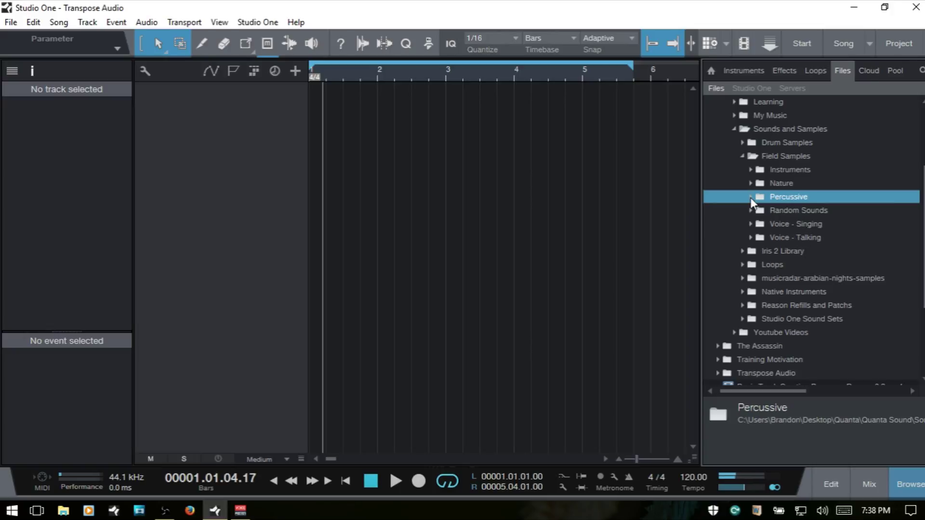
left_click(741, 142)
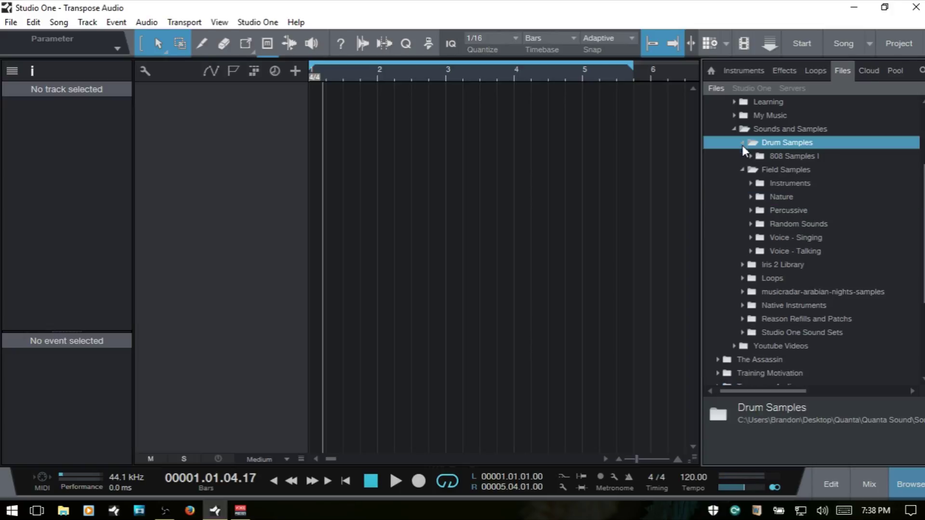
left_click(752, 156)
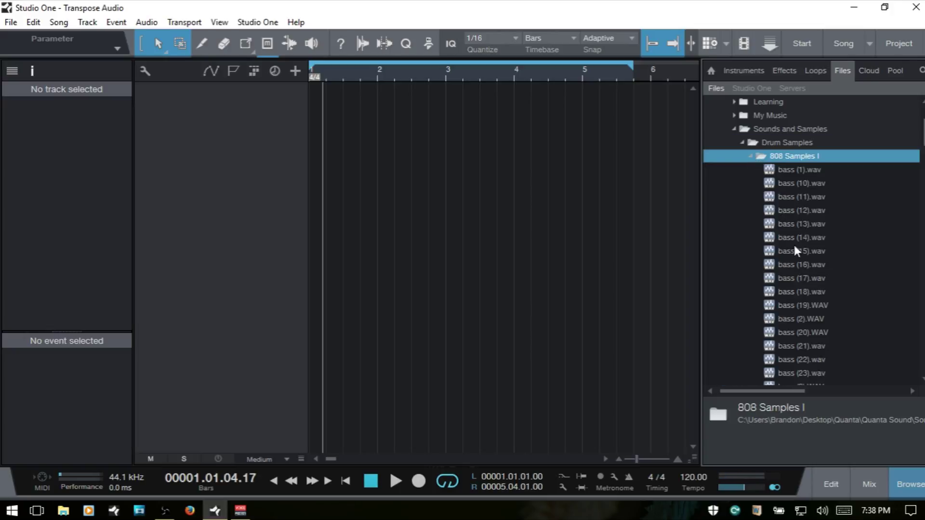
left_click(785, 202)
left_click(775, 249)
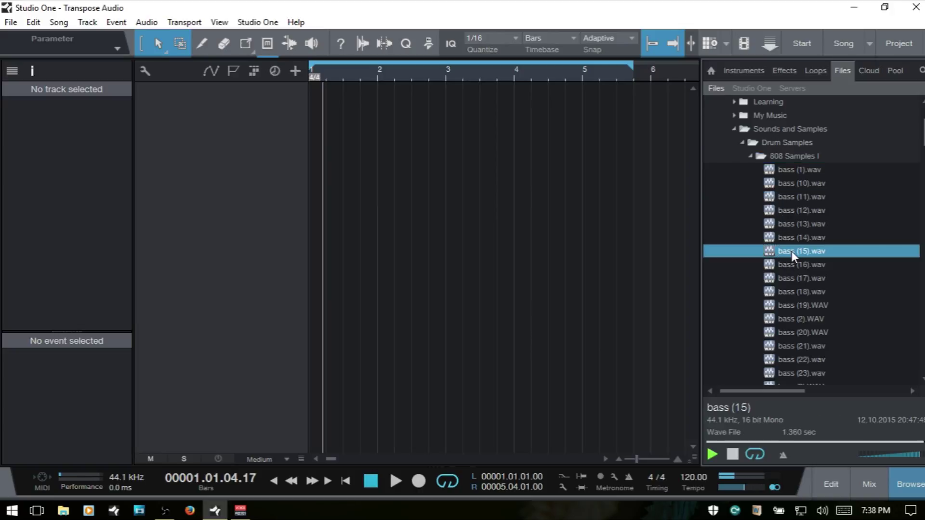
left_click(791, 250)
Place bass (15).wav on a new track at bar 1, loop bars 1–2, and hide the browser.
left_click_drag(791, 250, 326, 140)
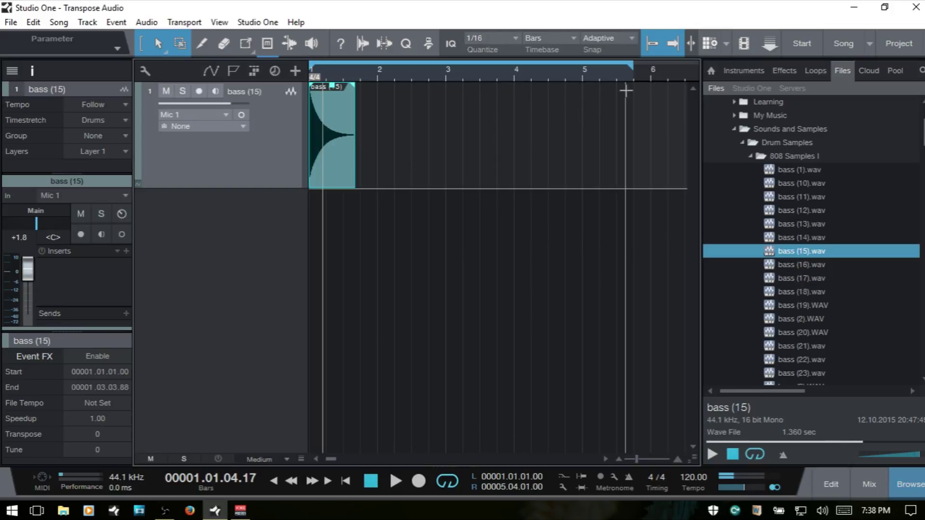
left_click(376, 72)
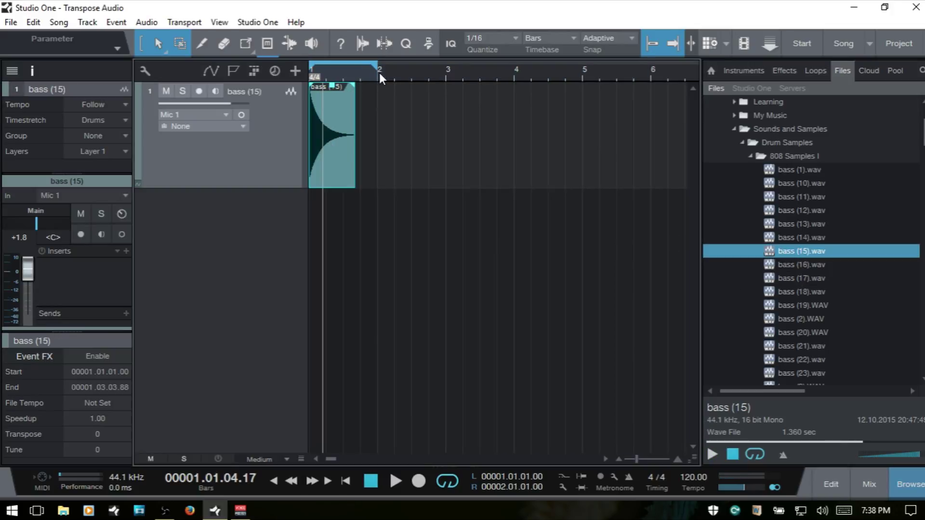
key("F5")
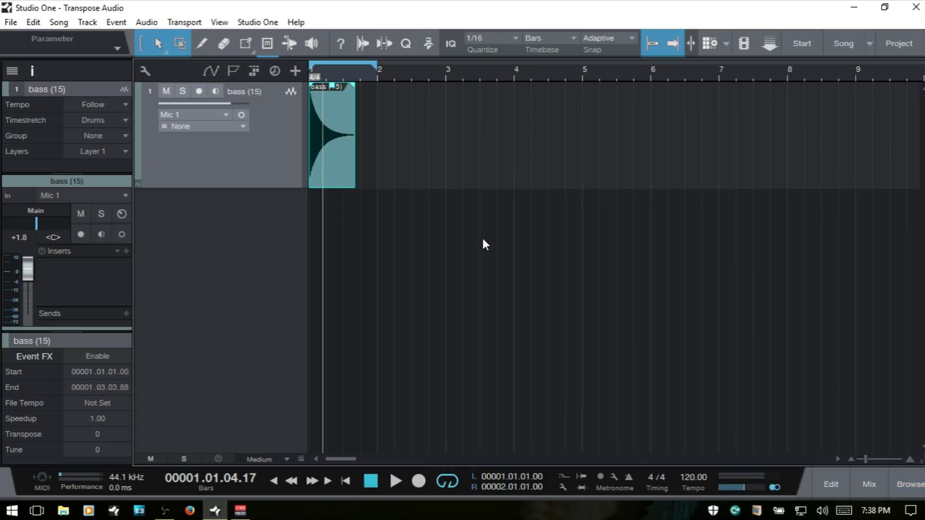
Play the untransposed bass sample once from the song start.
key("Home")
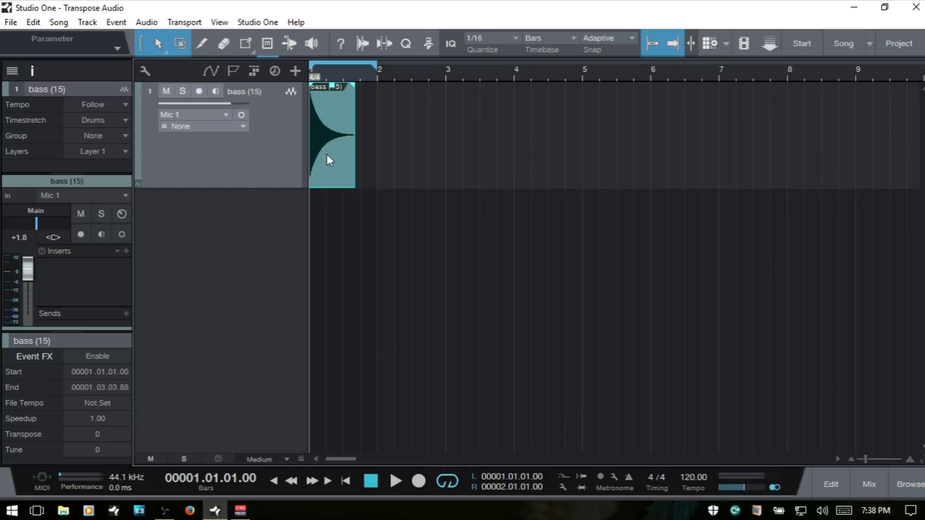
key("space")
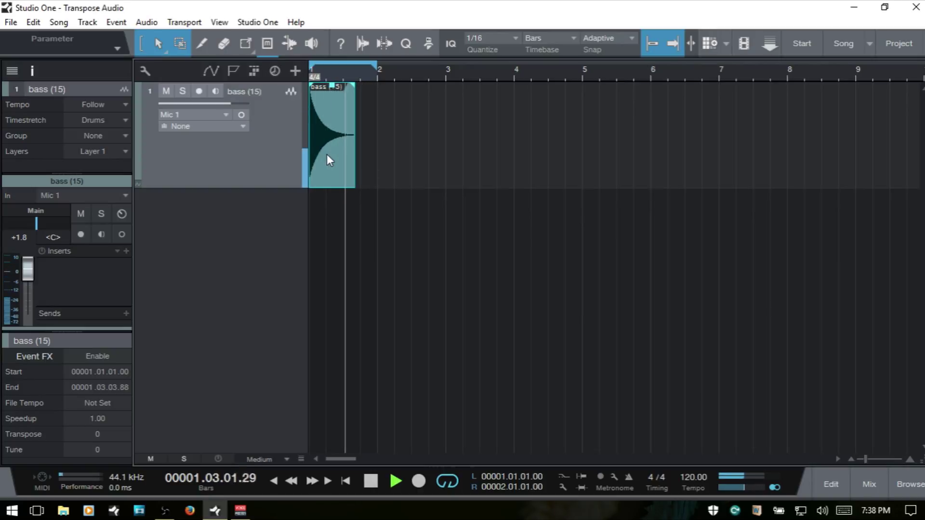
key("space")
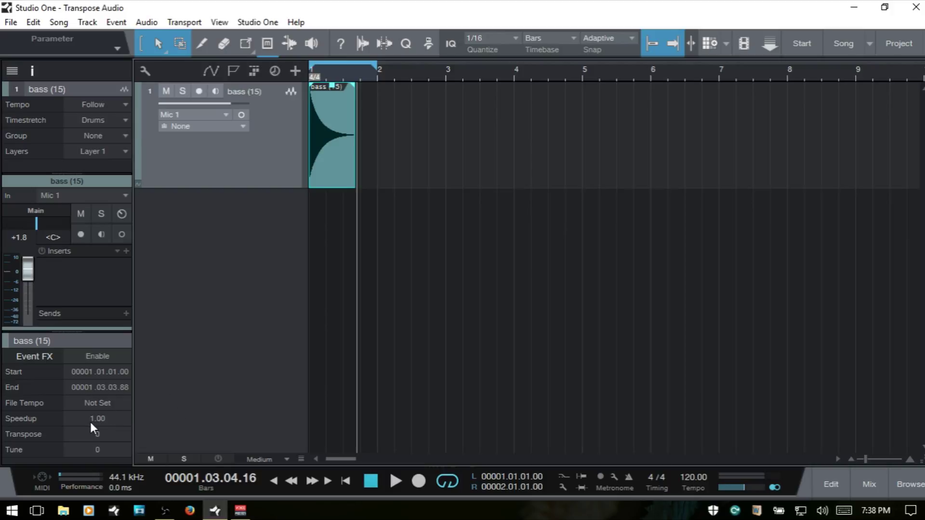
Set the bass event's Transpose to 3 and audition it.
left_click(99, 438)
type("3")
key("Return")
key("space")
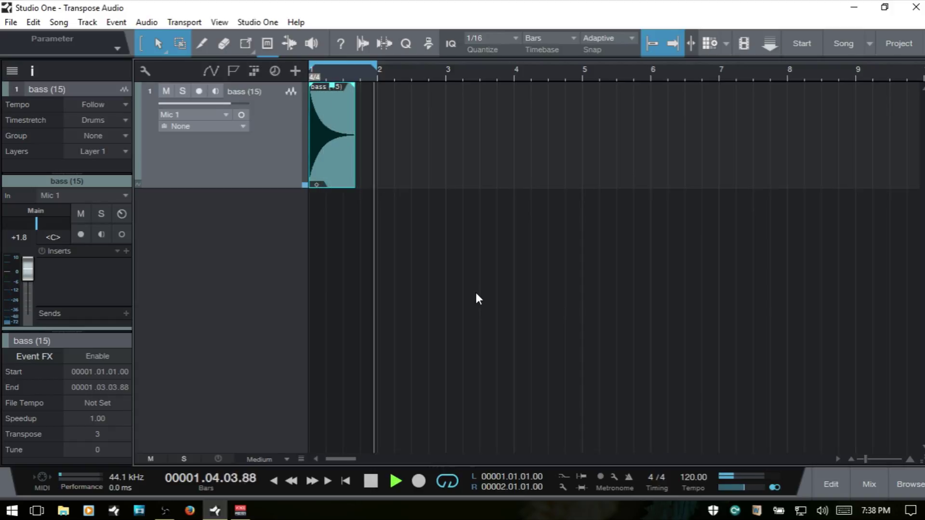
key("space")
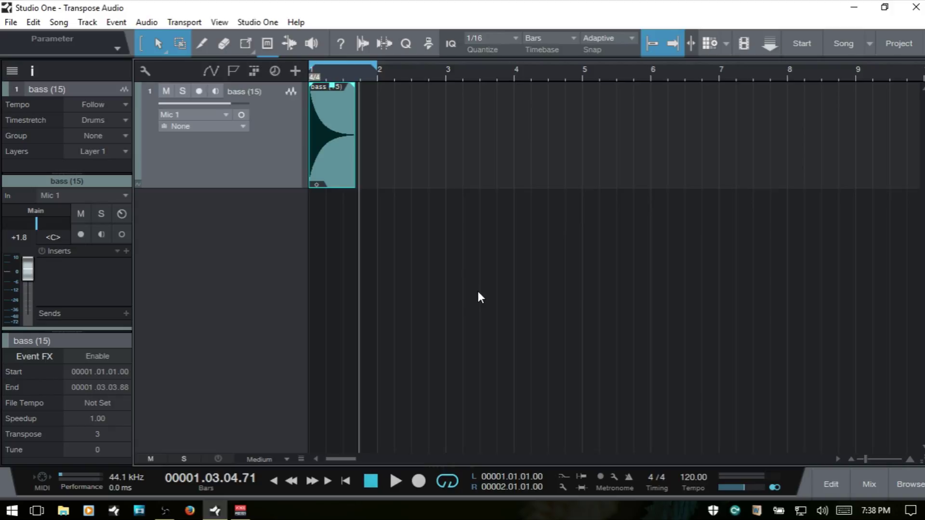
Change the bass event's Transpose to -5 and play it again.
double_click(98, 437)
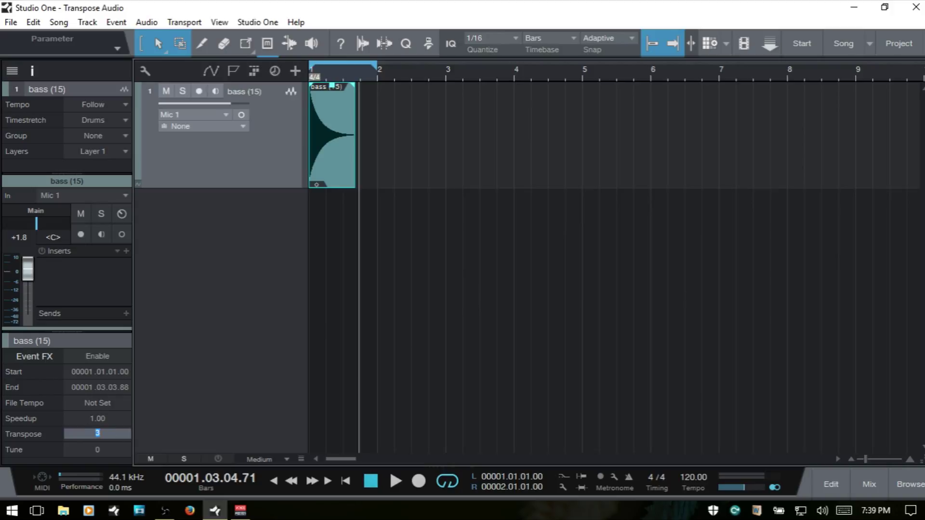
type("-5")
key("Return")
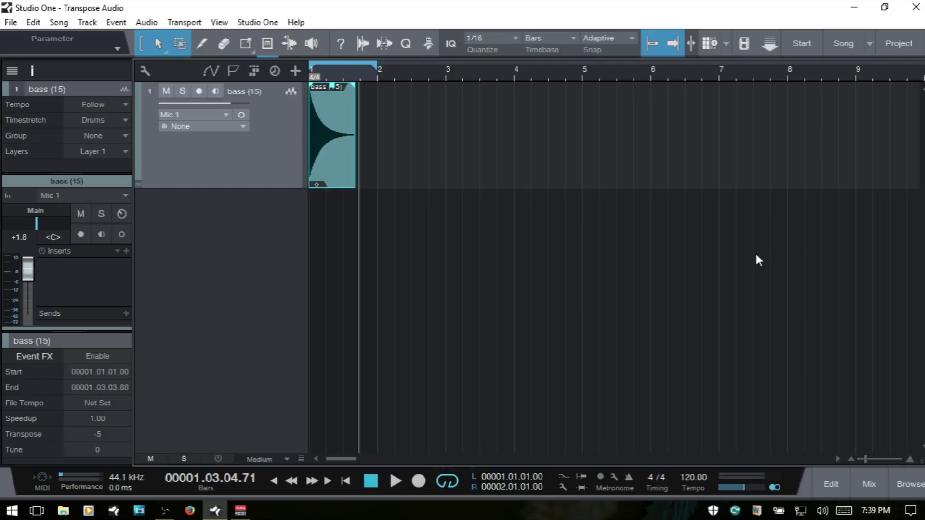
key("space")
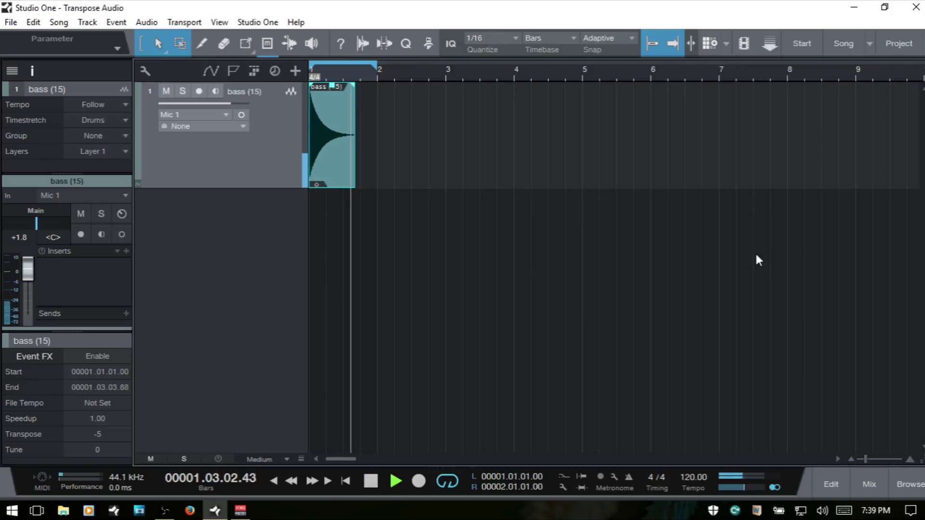
key("space")
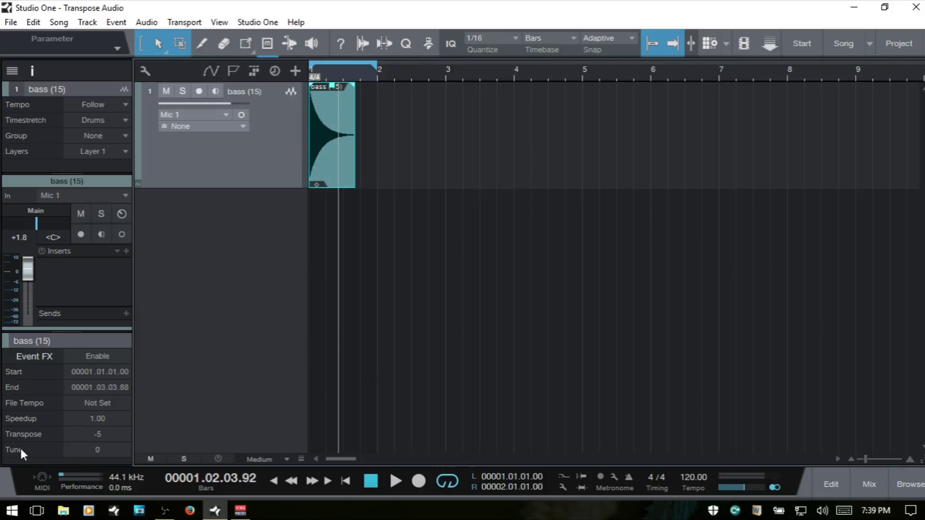
left_click(97, 452)
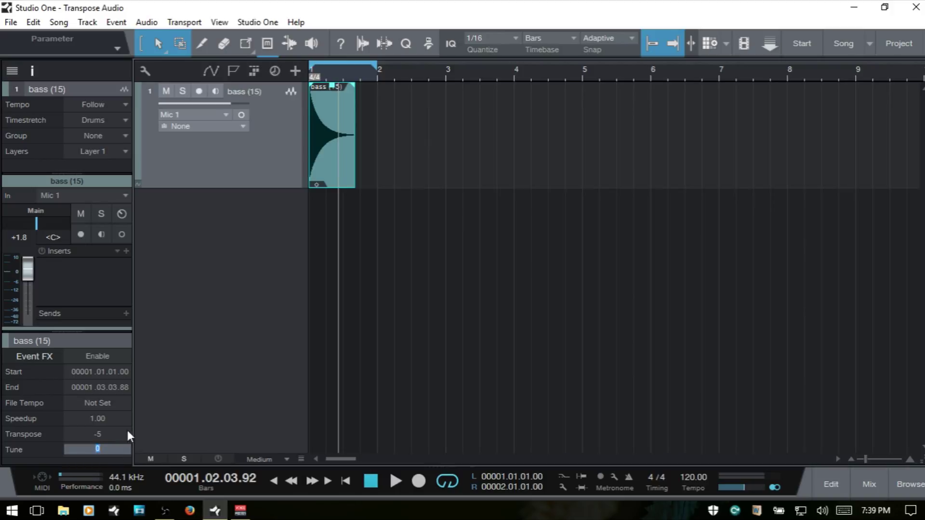
Reset the bass event's Transpose to 0, leaving Tune at 0.
left_click(155, 415)
left_click(100, 433)
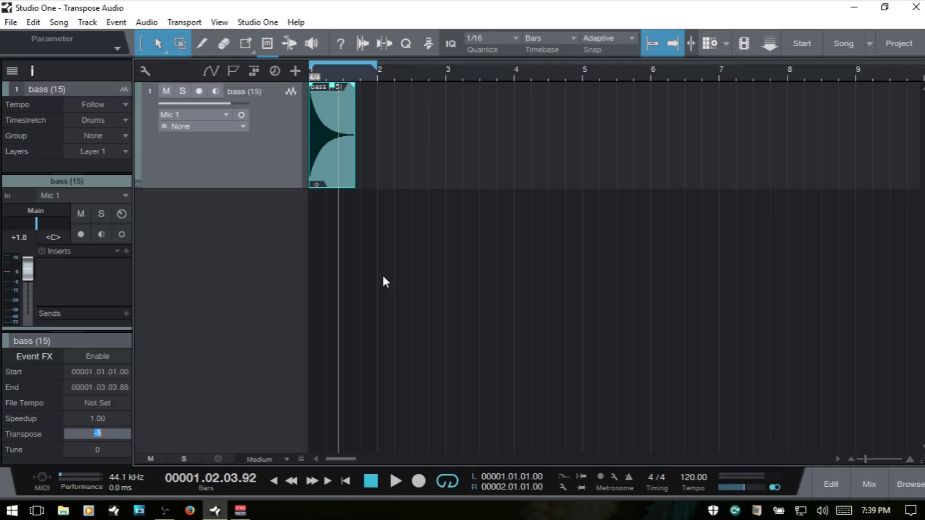
type("0")
key("Return")
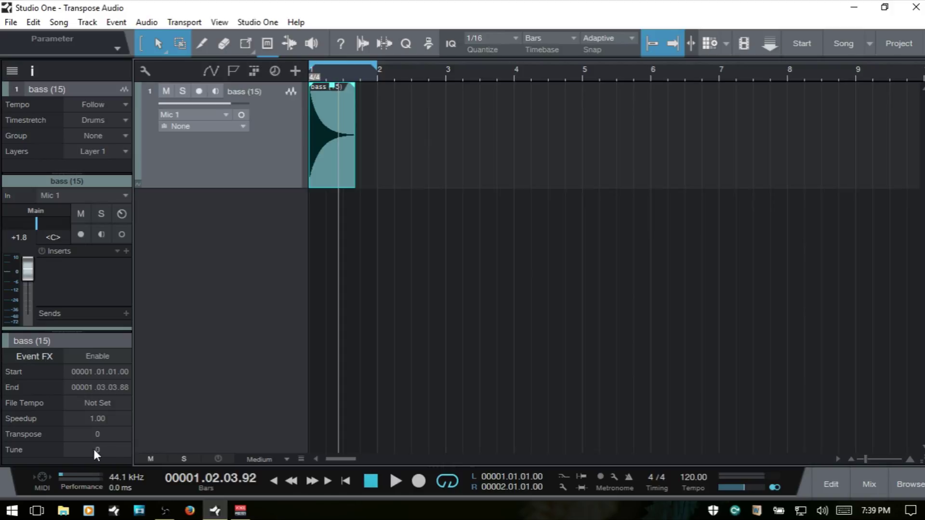
Set the event's Tune to -50 and audition the detuned bass.
left_click(96, 450)
type("-50")
key("Return")
key("space")
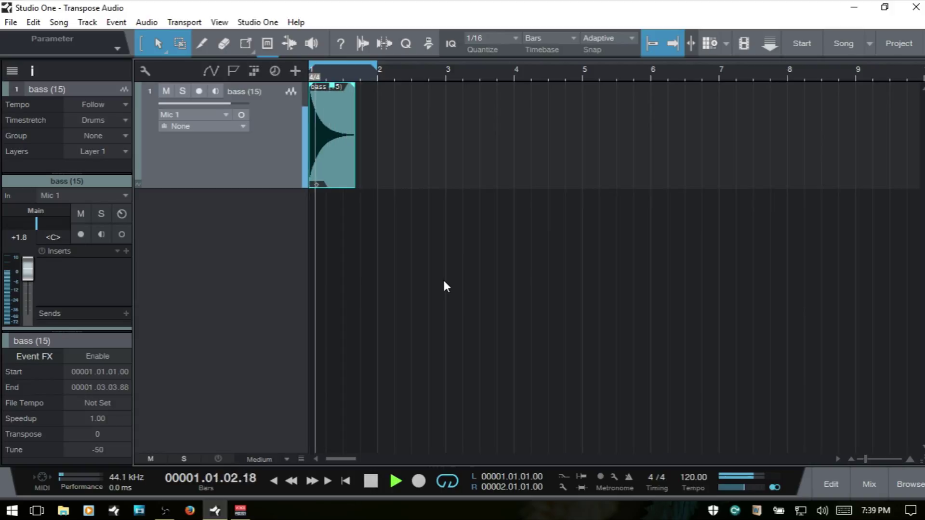
key("space")
Change Tune to 50 and play the bass again.
double_click(104, 448)
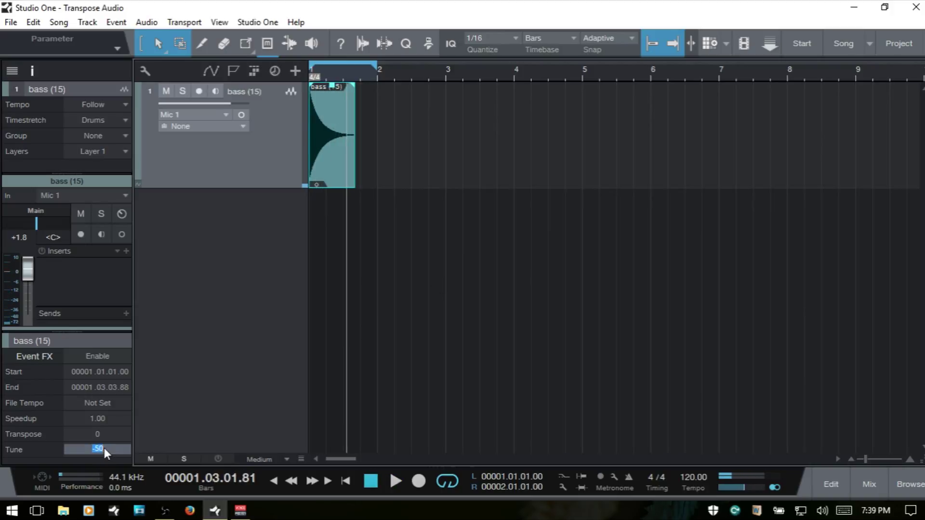
type("50")
key("Return")
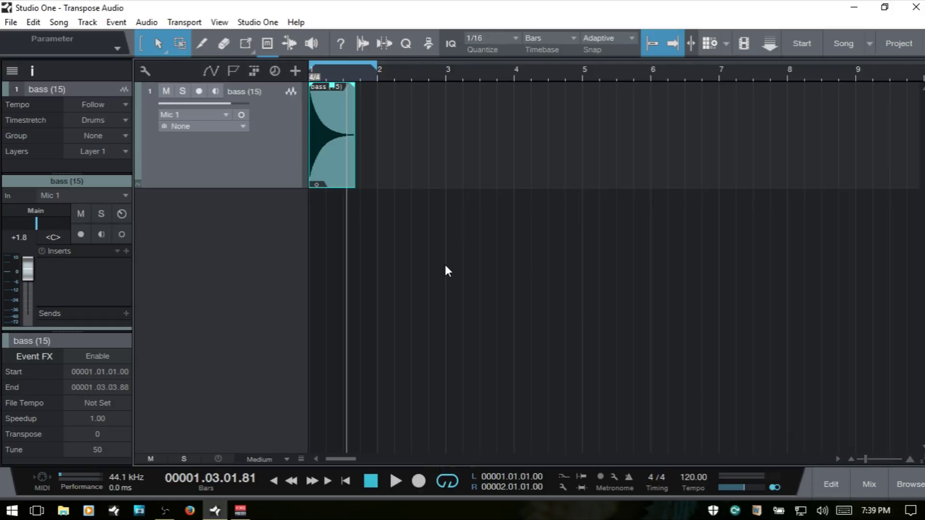
key("space")
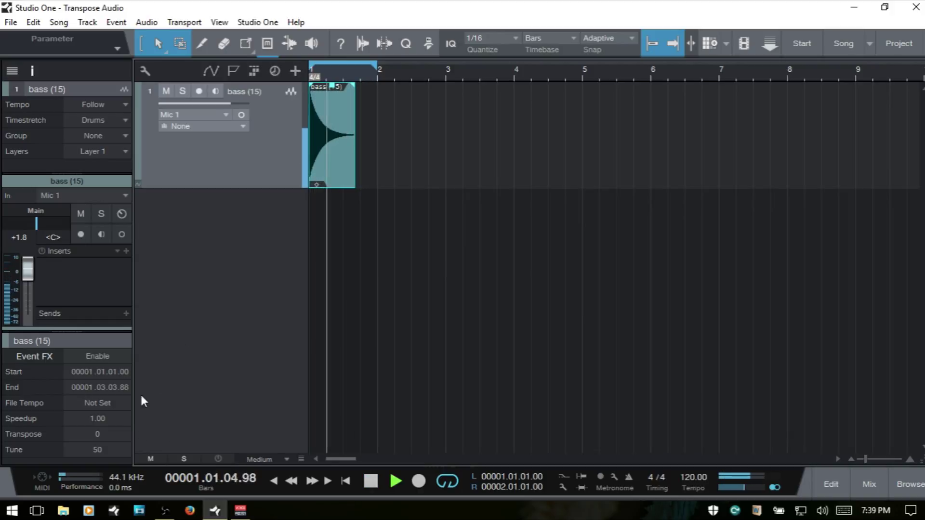
key("space")
Raise Tune to 80 and audition the bass from the start.
left_click(95, 450)
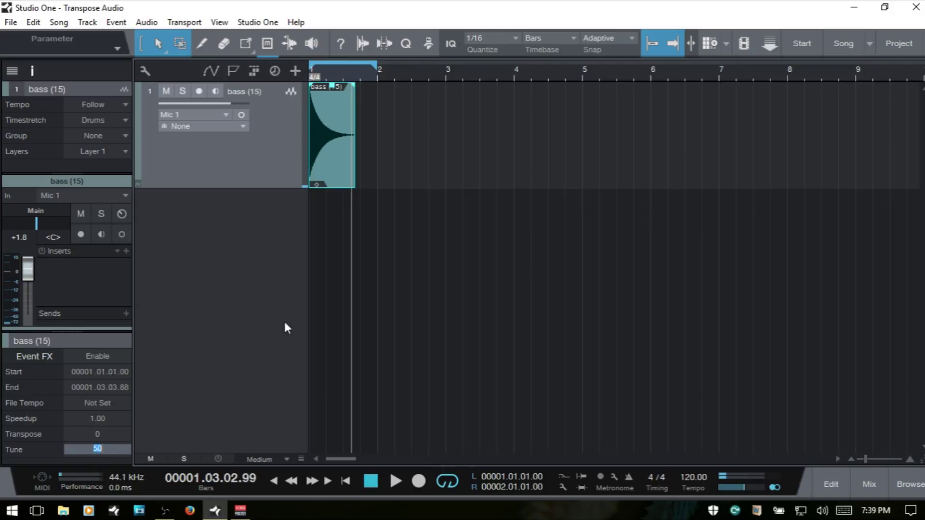
type("80")
key("Return")
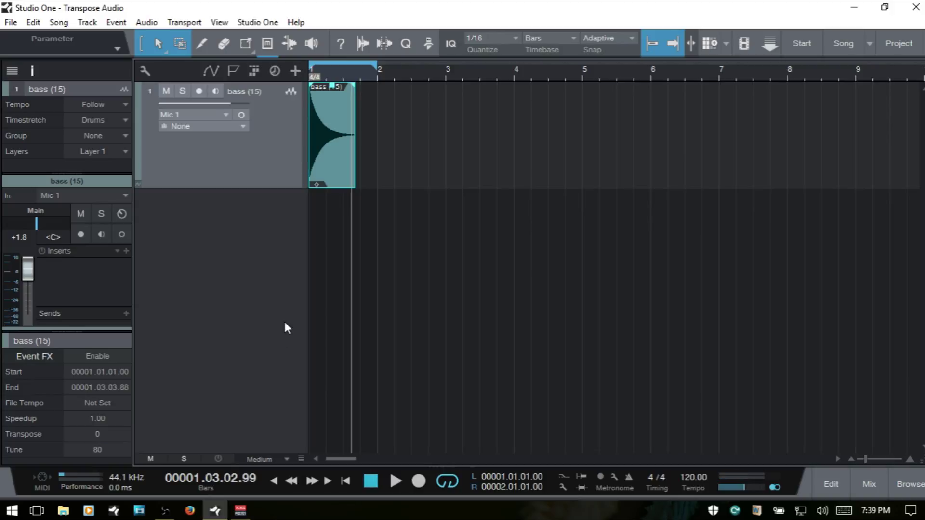
key("space")
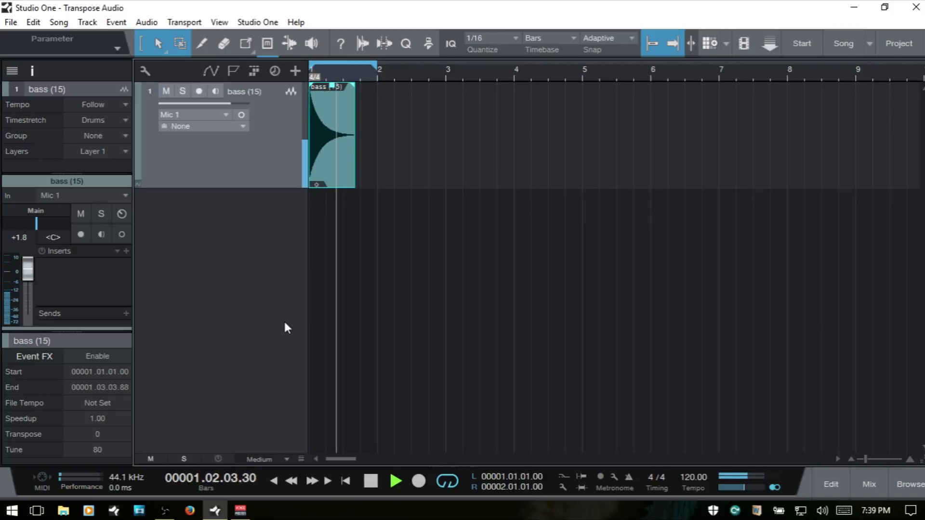
key("space")
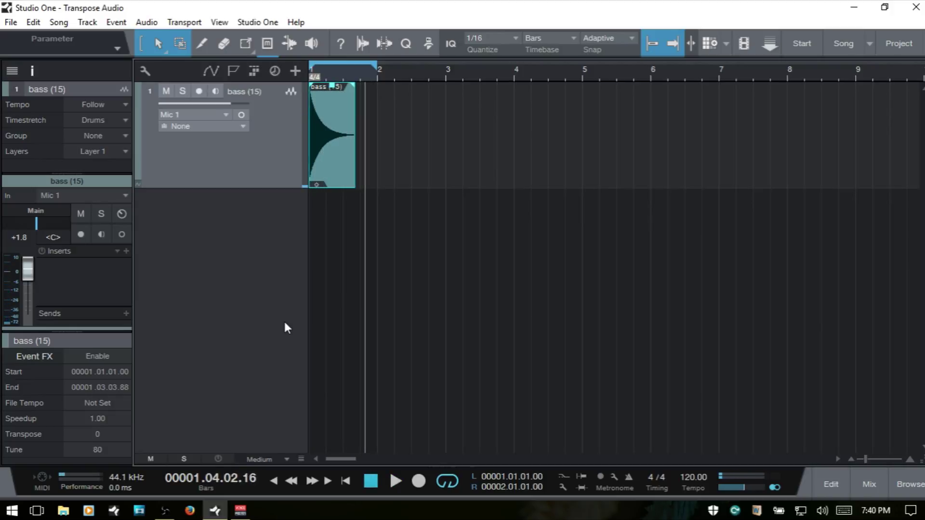